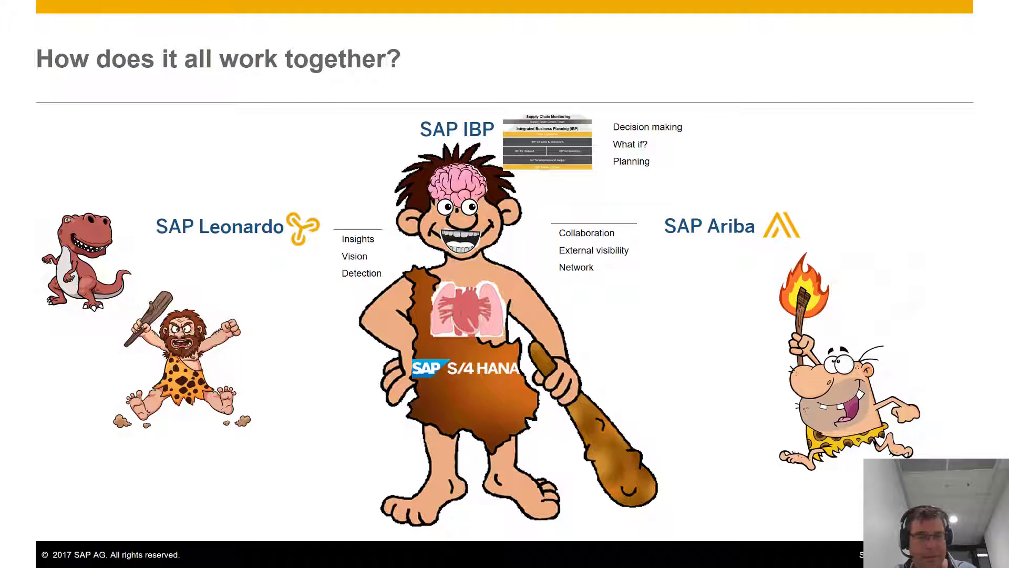
- Switch from the slide show to the Windows 10 remote desktop with the SAP Fiori launchpad and show it full screen
{"action": "key", "text": "alt+Tab"}
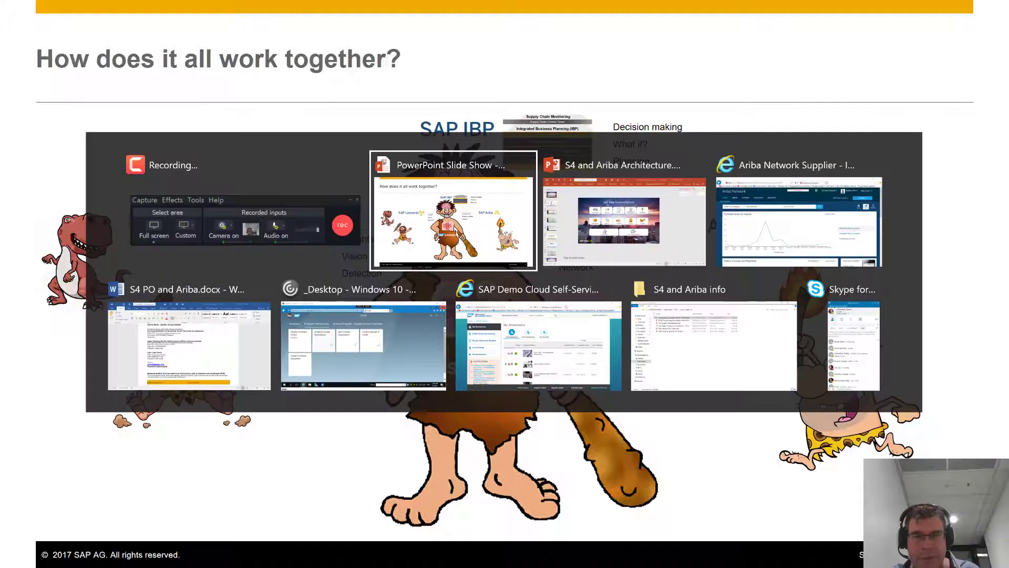
{"action": "key", "text": "alt+Tab"}
{"action": "key", "text": "alt+Tab"}
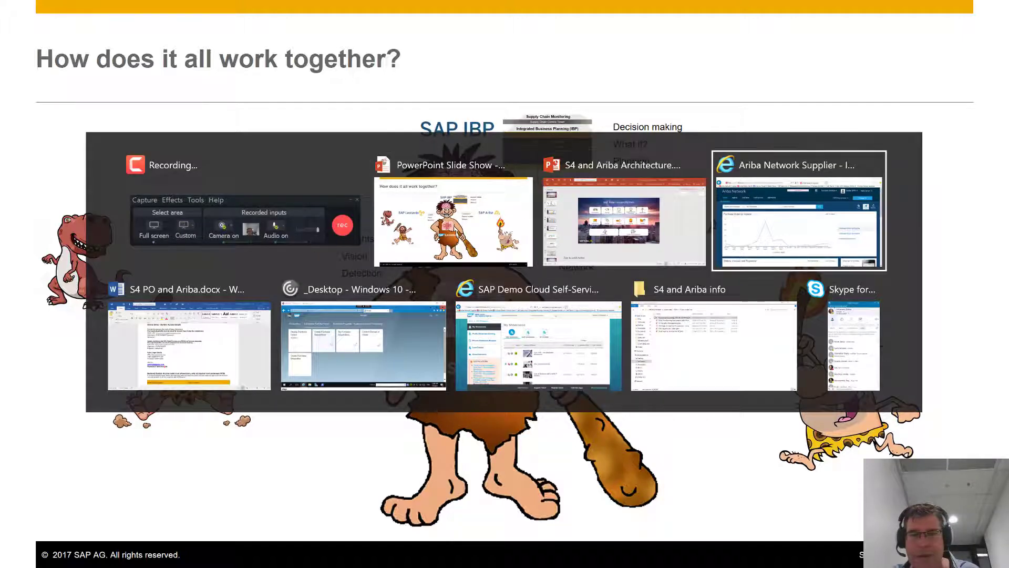
{"action": "key", "text": "alt+Tab"}
{"action": "key", "text": "alt+Tab"}
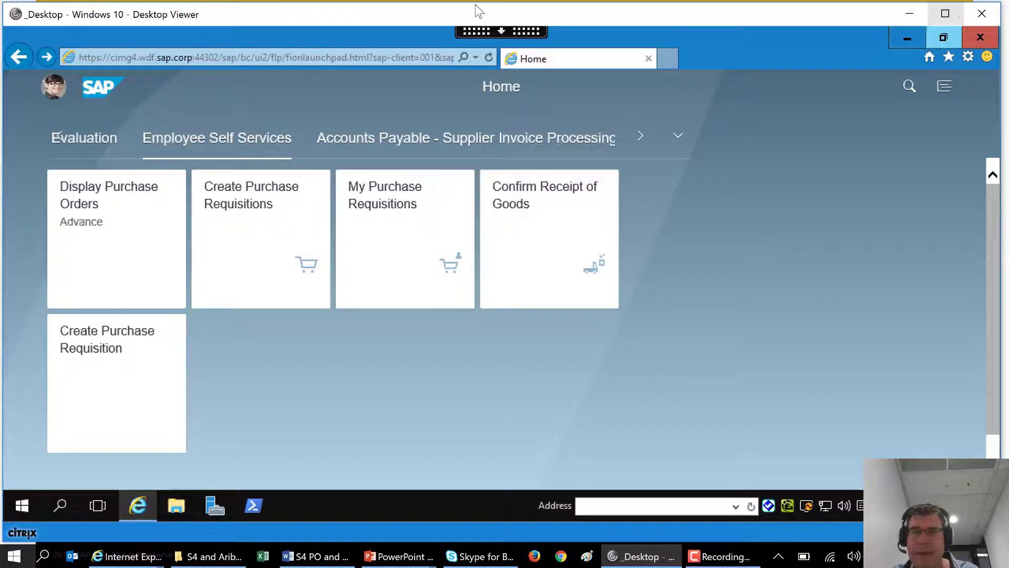
{"action": "left_click", "coordinate": [945, 14]}
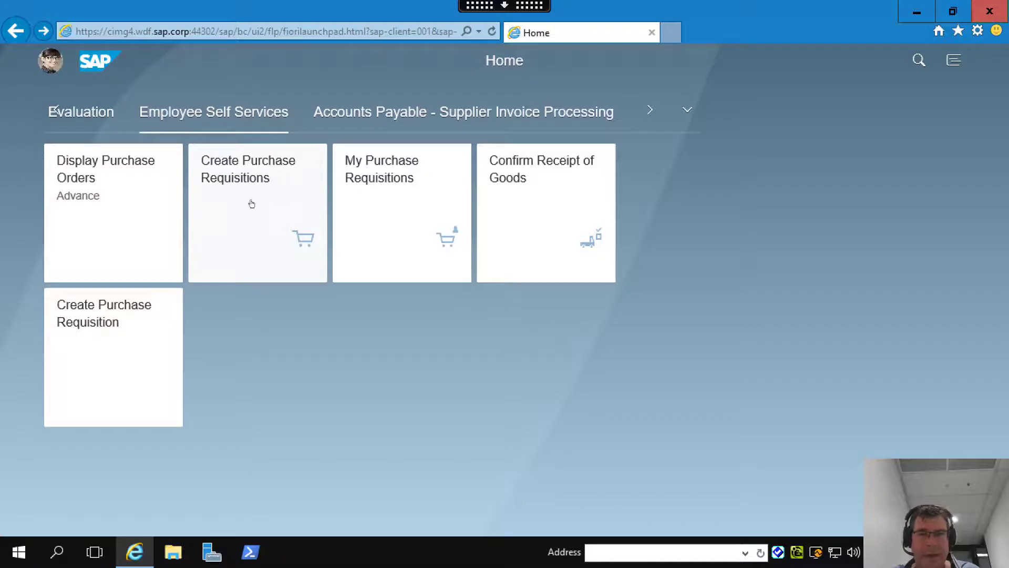
- Open the Purchasing Analytics group and examine its spend, contract and overdue purchase order tiles
{"action": "left_click", "coordinate": [687, 109]}
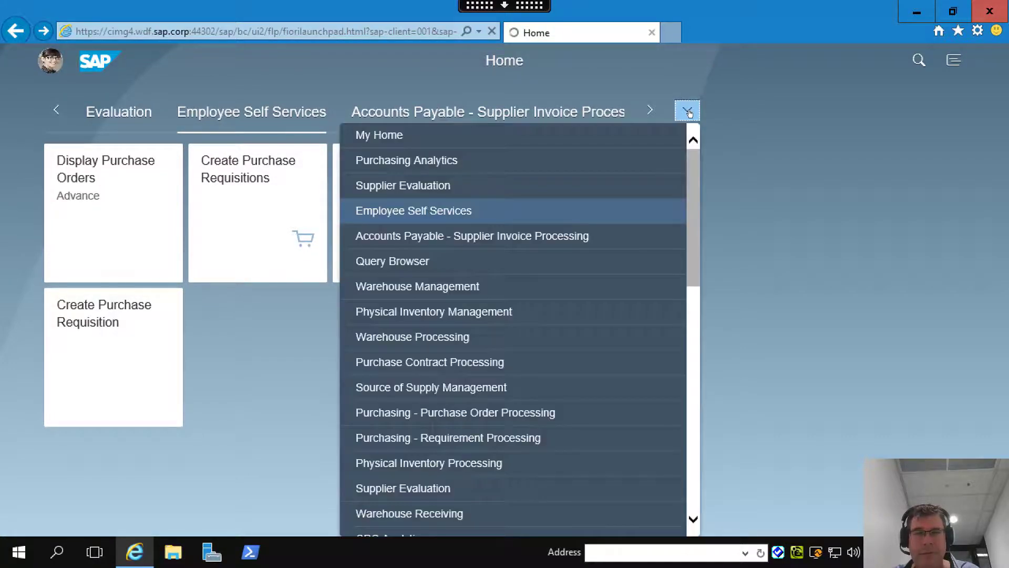
{"action": "left_click", "coordinate": [476, 157]}
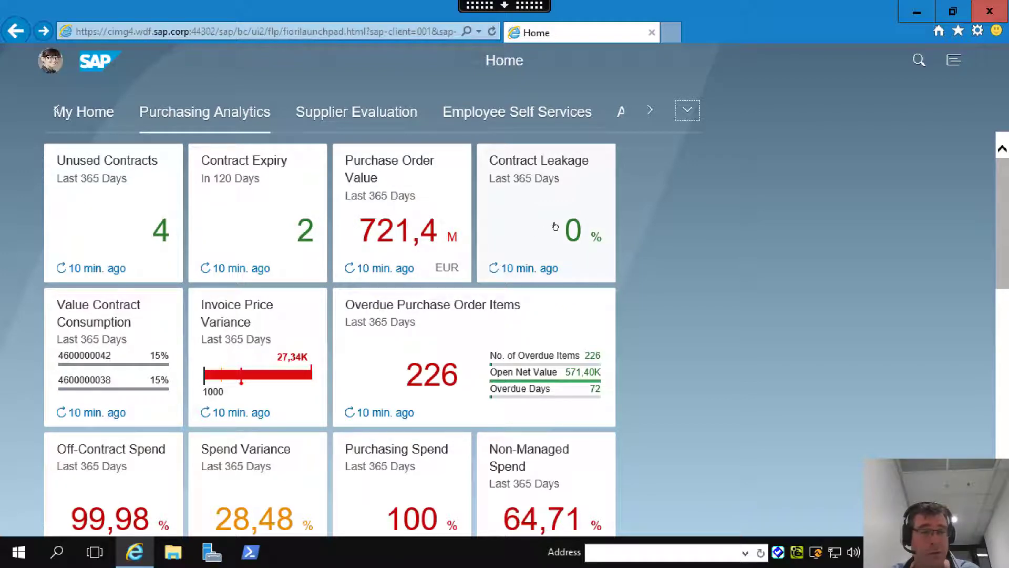
{"action": "scroll", "coordinate": [555, 226], "scroll_direction": "down", "scroll_amount": 2}
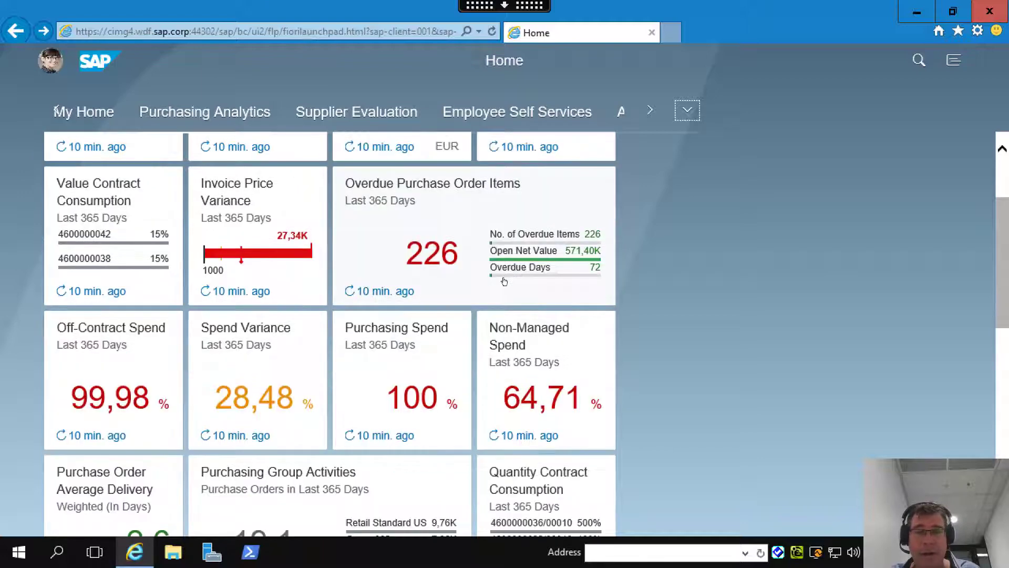
{"action": "scroll", "coordinate": [504, 282], "scroll_direction": "down", "scroll_amount": 1}
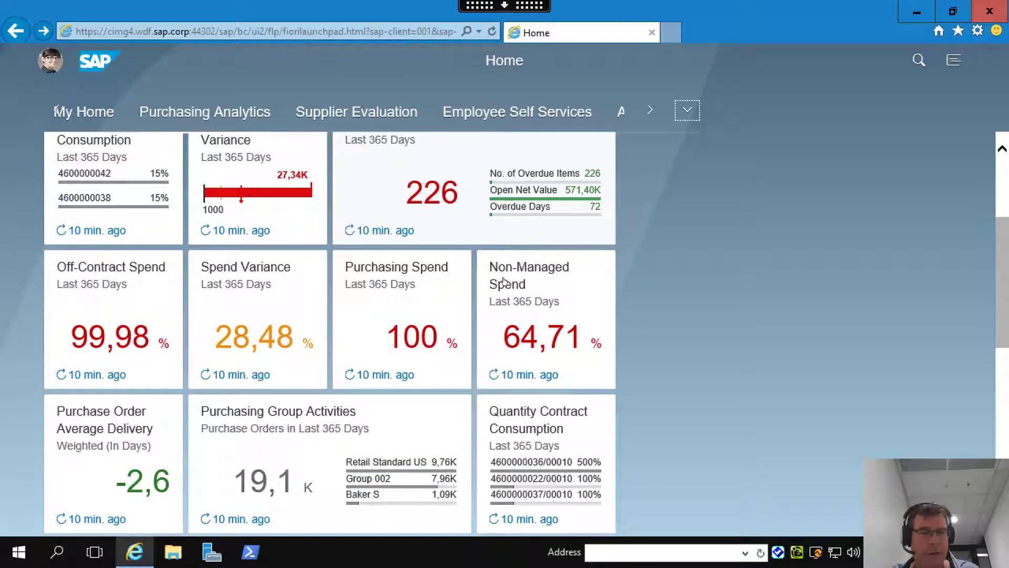
{"action": "scroll", "coordinate": [504, 281], "scroll_direction": "down", "scroll_amount": 1}
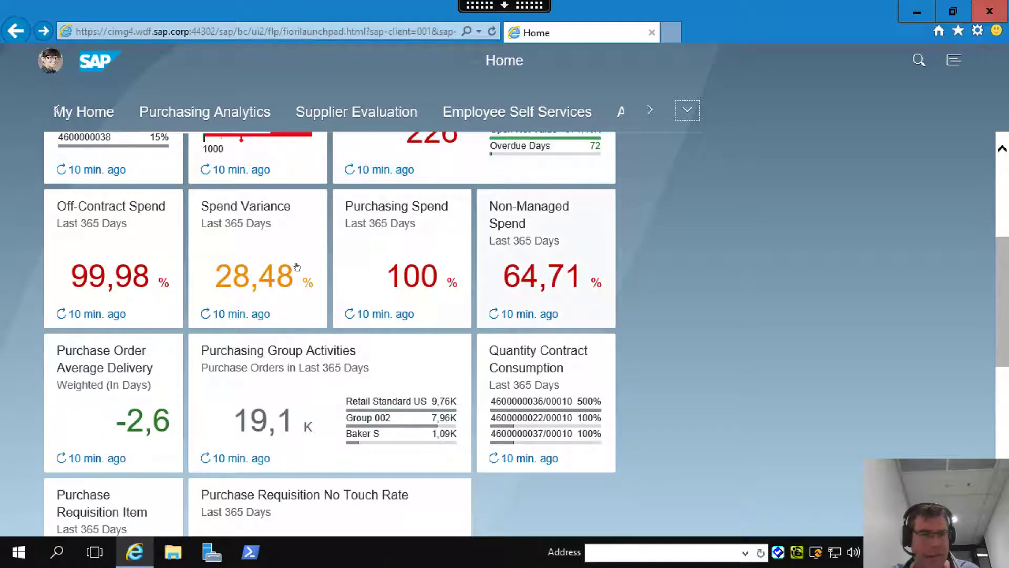
{"action": "scroll", "coordinate": [504, 288], "scroll_direction": "up", "scroll_amount": 1}
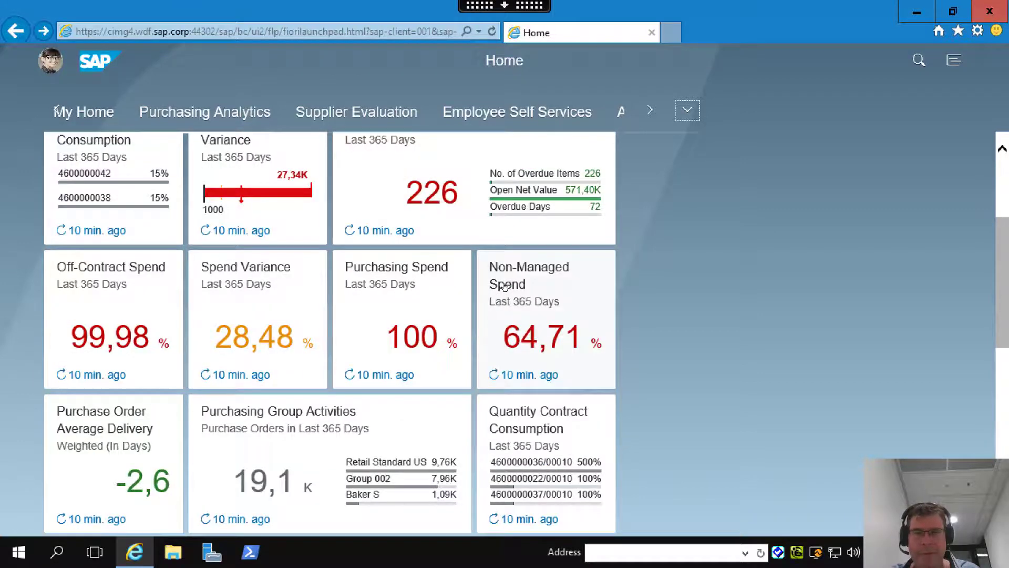
{"action": "scroll", "coordinate": [506, 287], "scroll_direction": "up", "scroll_amount": 1}
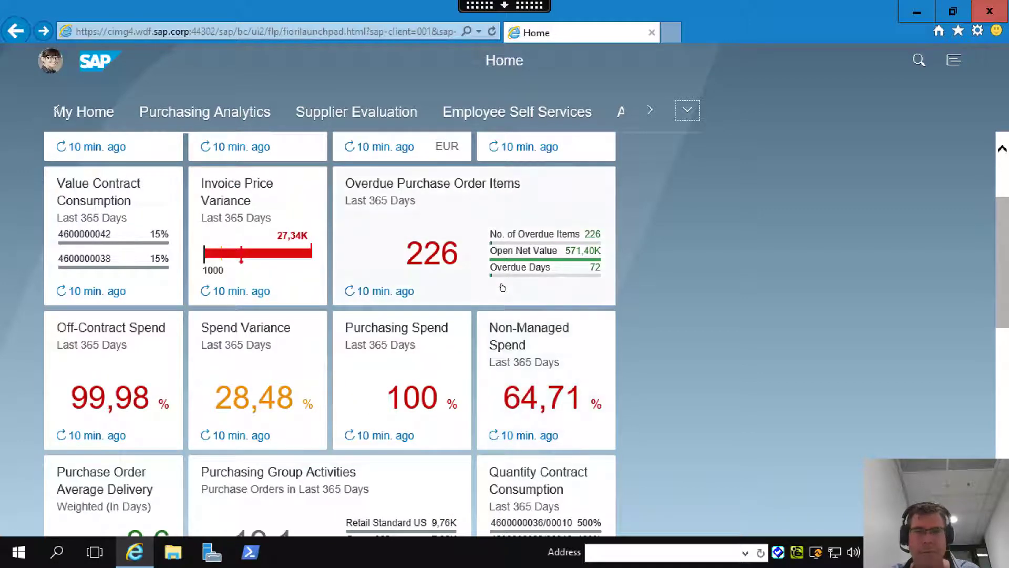
{"action": "scroll", "coordinate": [502, 287], "scroll_direction": "up", "scroll_amount": 1}
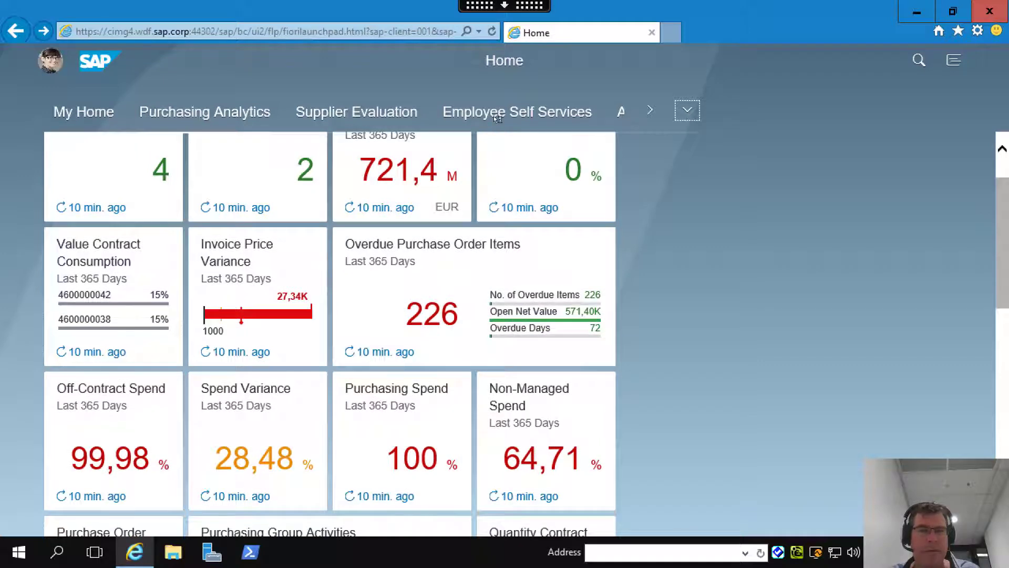
- Start Create Purchase Requisitions from Employee Self Services and launch the external Ariba punch-out catalogue
{"action": "left_click", "coordinate": [497, 115]}
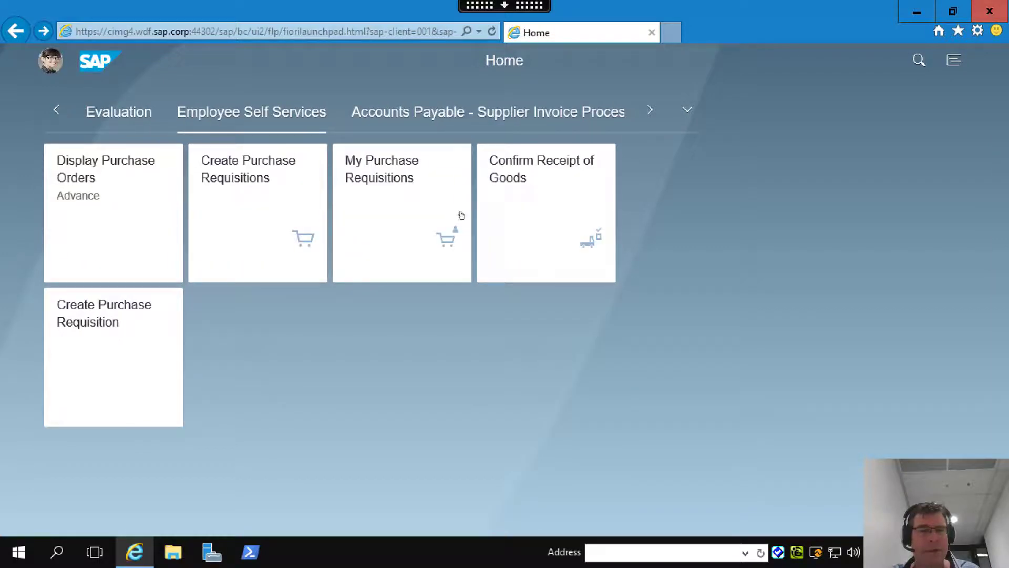
{"action": "left_click", "coordinate": [274, 218]}
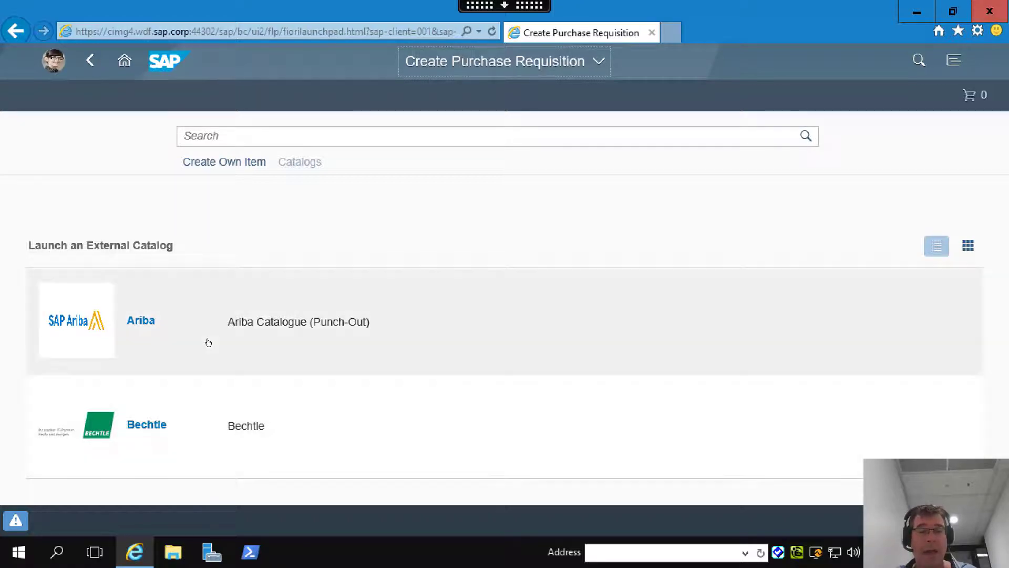
{"action": "left_click", "coordinate": [207, 342]}
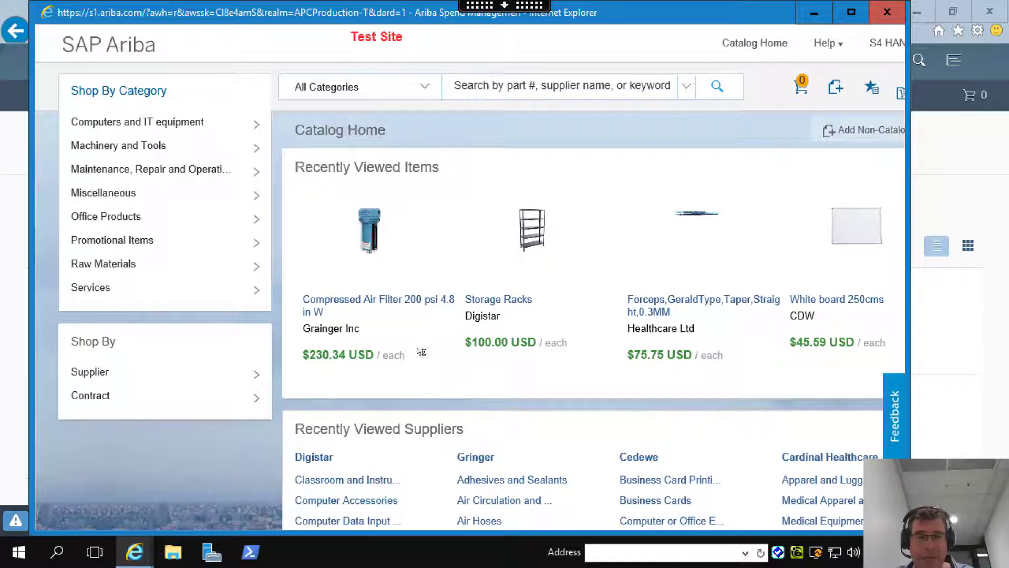
- Search all categories of the Ariba catalog for "iphone" and add one Apple iPhone 6 - 64GB to the cart
{"action": "scroll", "coordinate": [421, 362], "scroll_direction": "down", "scroll_amount": 2}
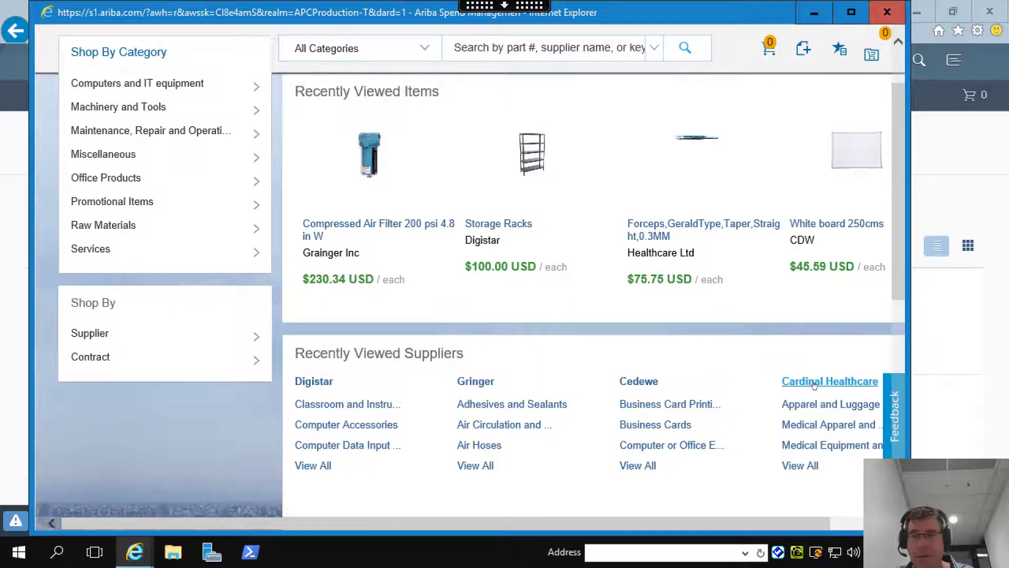
{"action": "scroll", "coordinate": [643, 381], "scroll_direction": "up", "scroll_amount": 2}
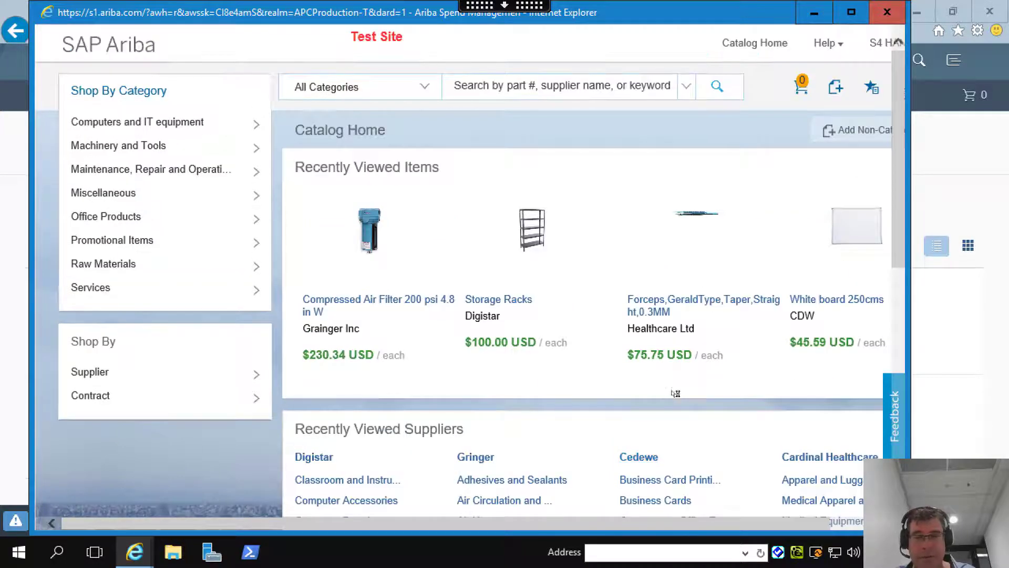
{"action": "scroll", "coordinate": [643, 382], "scroll_direction": "down", "scroll_amount": 4}
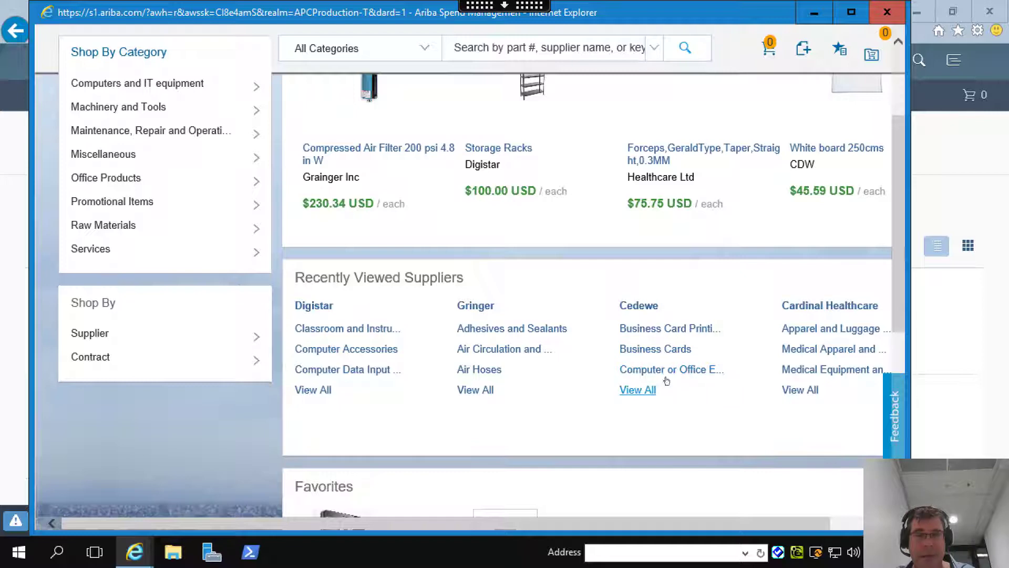
{"action": "scroll", "coordinate": [657, 371], "scroll_direction": "up", "scroll_amount": 4}
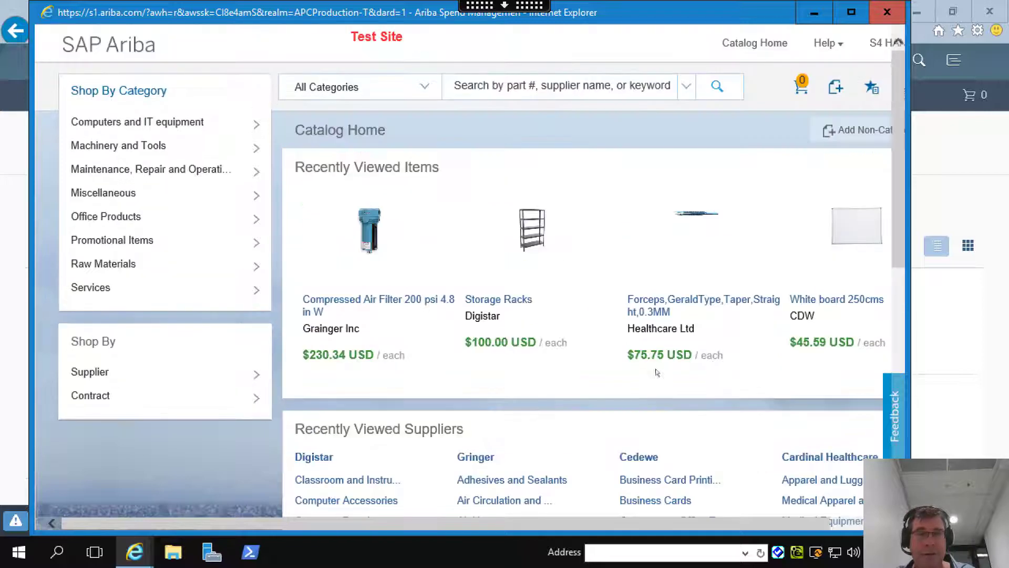
{"action": "left_click", "coordinate": [493, 86]}
{"action": "type", "text": "iphone"}
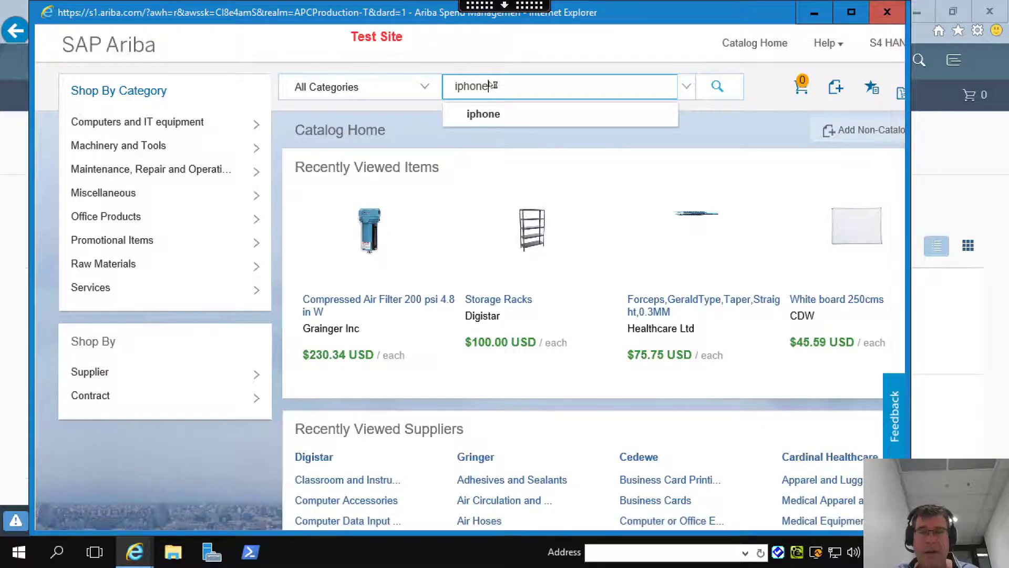
{"action": "key", "text": "Return"}
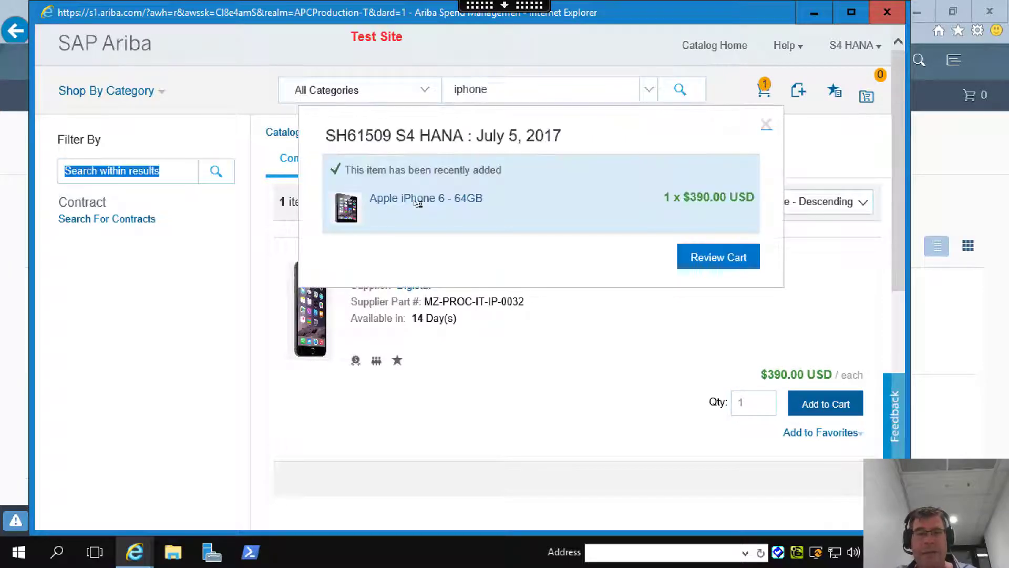
- Review and check out the Ariba cart, and order the Apple iPhone 6 - 64GB as a purchase requisition
{"action": "left_click", "coordinate": [726, 256]}
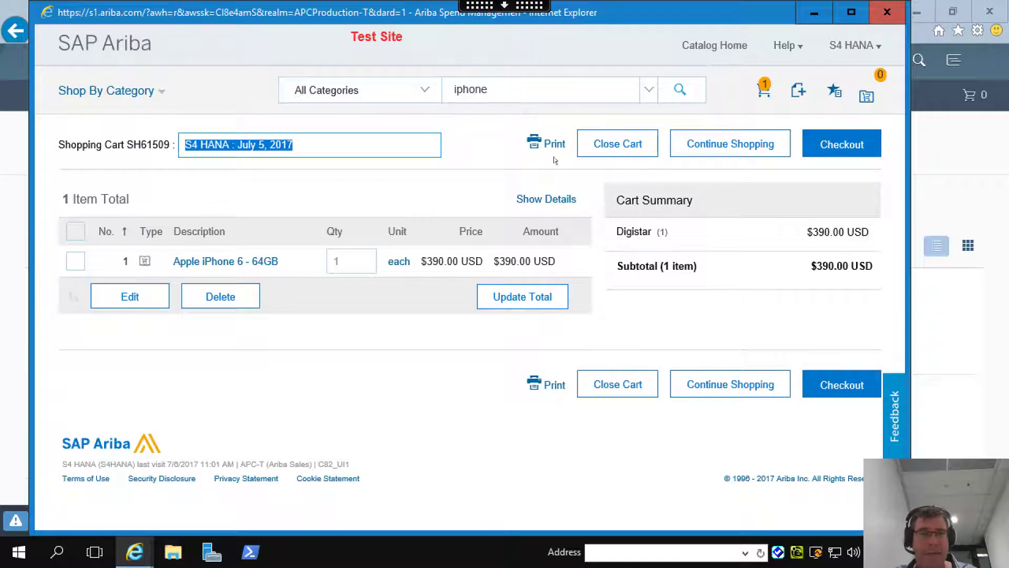
{"action": "left_click", "coordinate": [857, 142]}
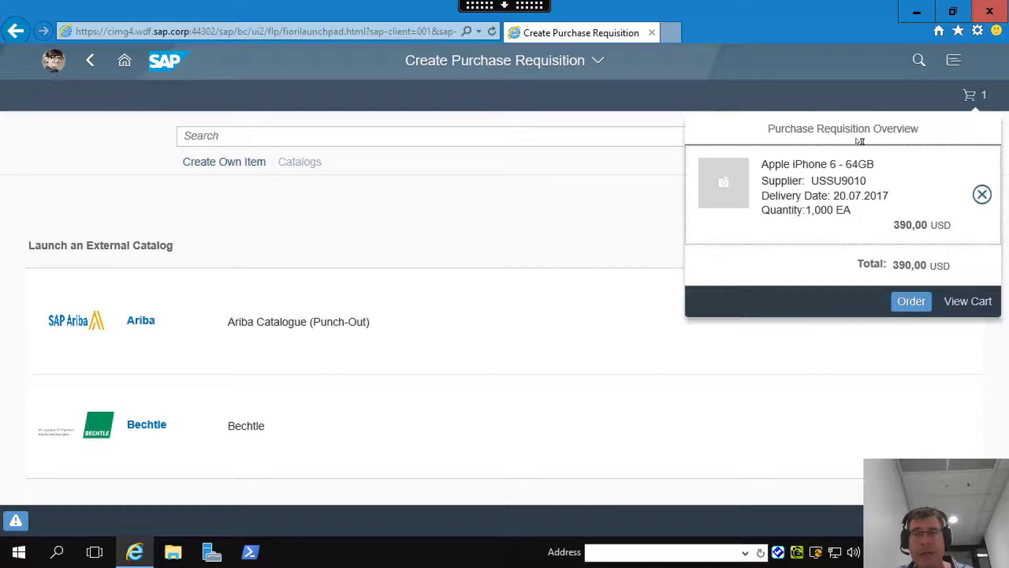
{"action": "left_click", "coordinate": [911, 303]}
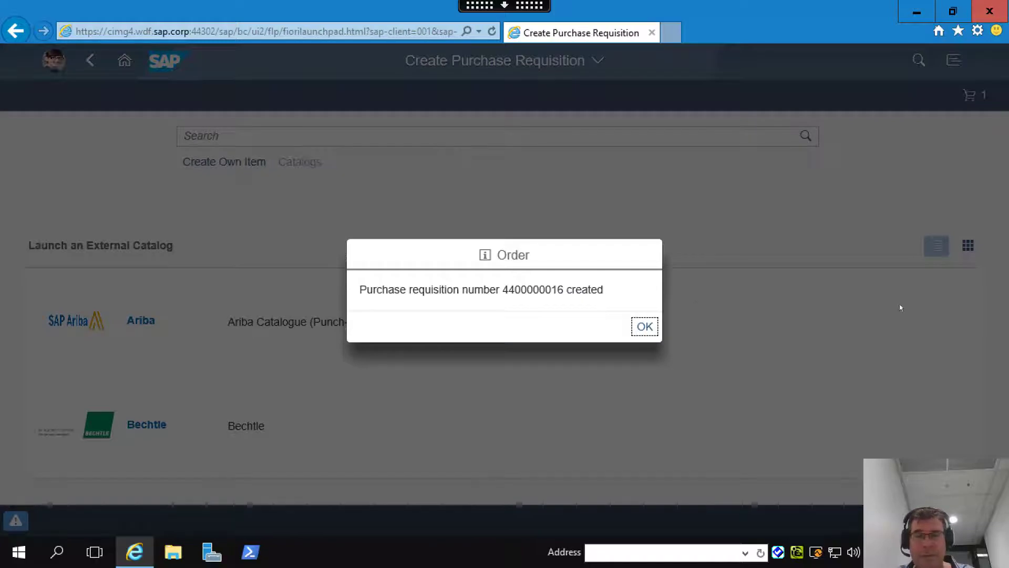
{"action": "left_click", "coordinate": [642, 326]}
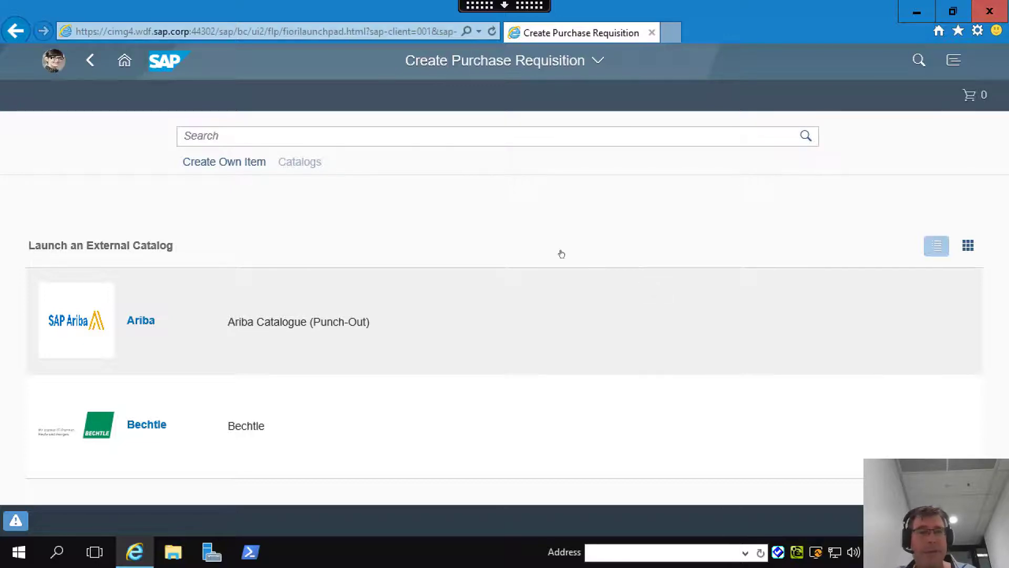
- Open the newest requisition in My Purchase Requisitions and examine its general information and item details
{"action": "left_click", "coordinate": [91, 62]}
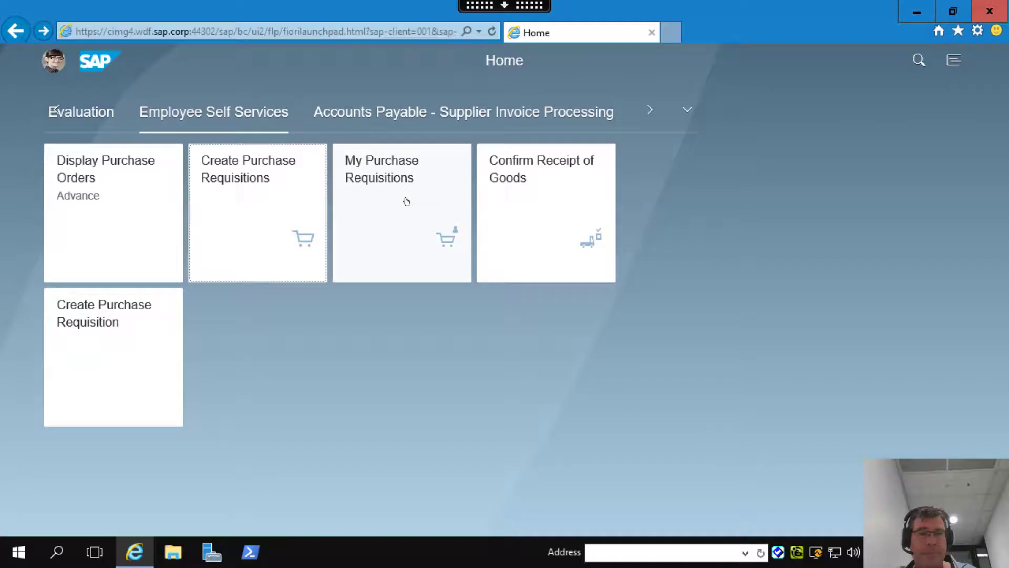
{"action": "left_click", "coordinate": [405, 201]}
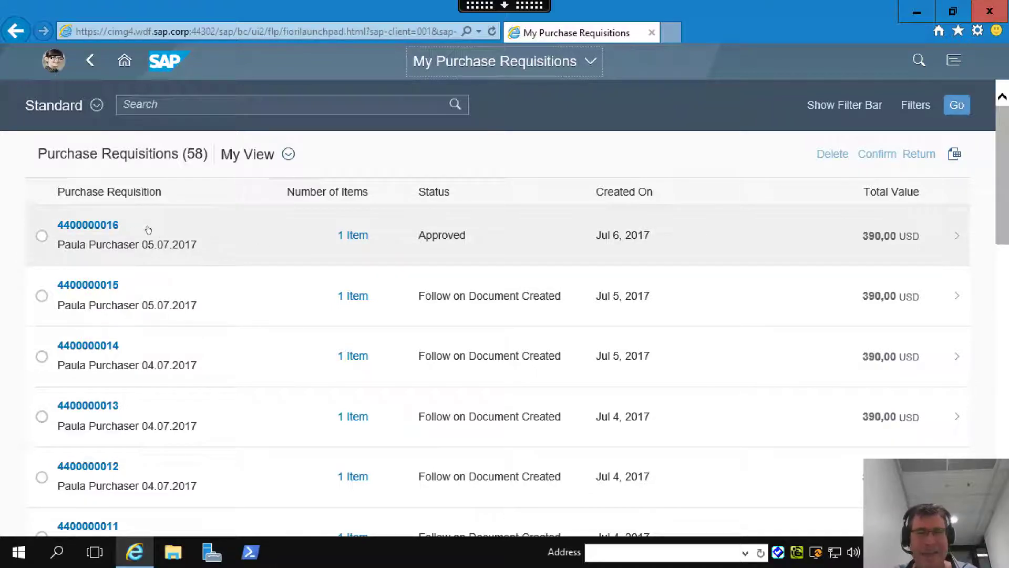
{"action": "left_click", "coordinate": [105, 229]}
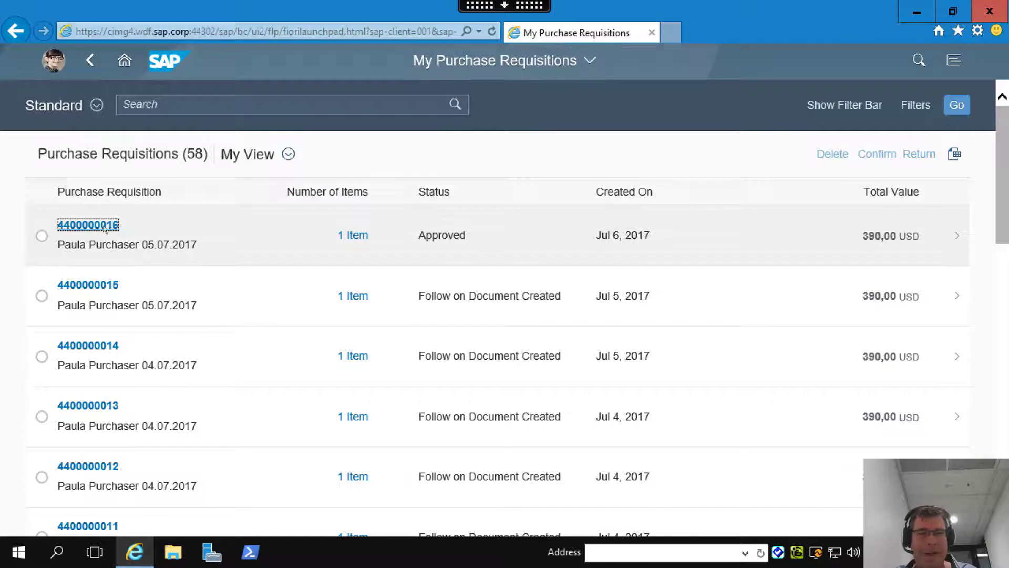
{"action": "left_click", "coordinate": [410, 265]}
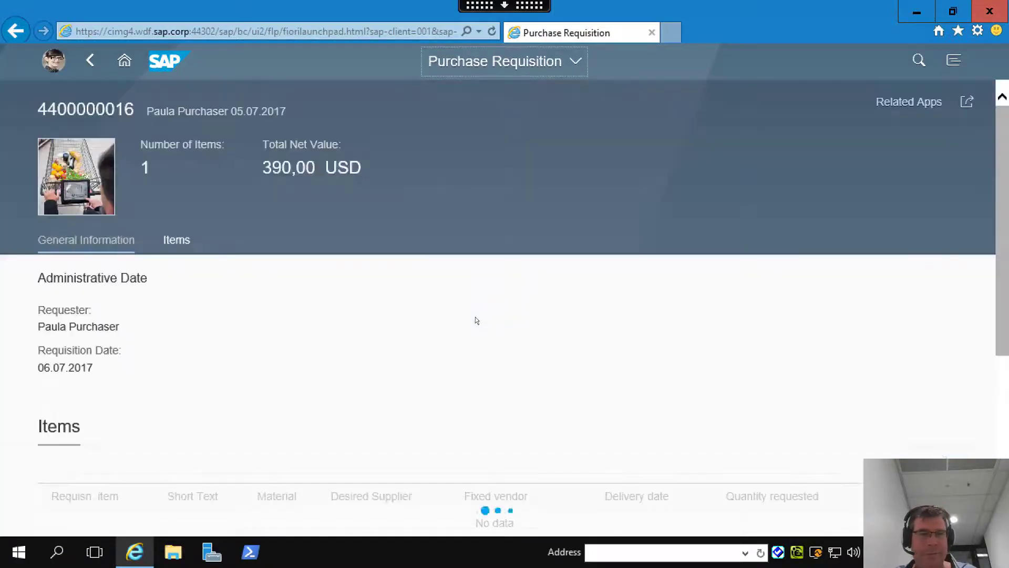
{"action": "scroll", "coordinate": [479, 319], "scroll_direction": "down", "scroll_amount": 5}
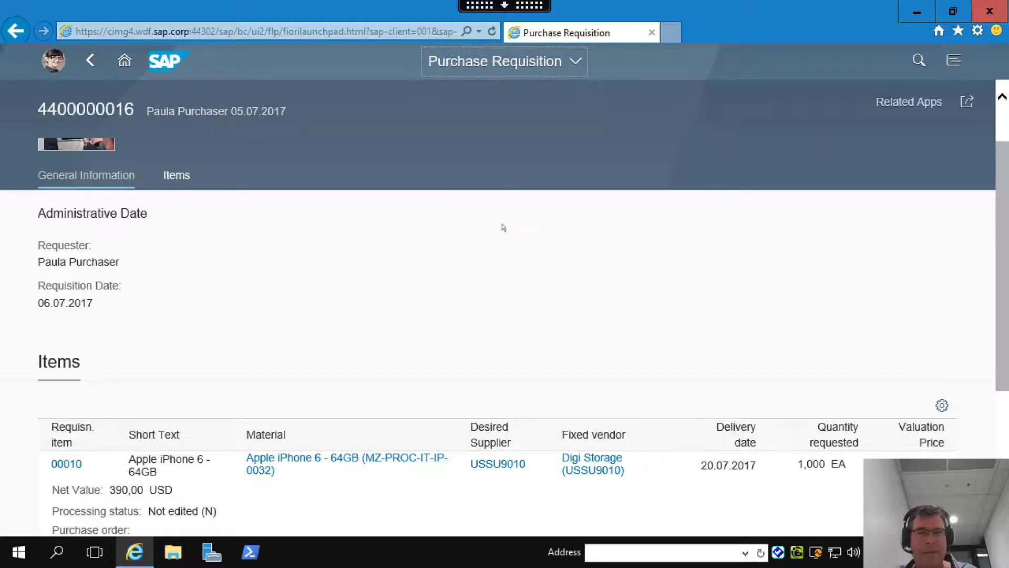
- Switch from the remote desktop to the Ariba Network supplier portal and view the new purchase orders under Orders, Invoices and Payments
{"action": "left_click", "coordinate": [507, 6]}
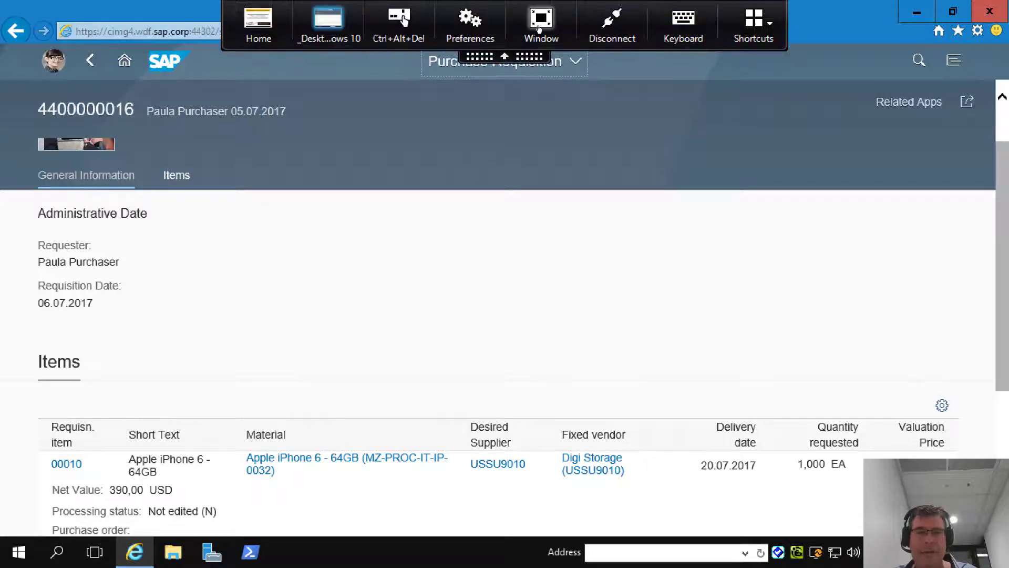
{"action": "left_click", "coordinate": [269, 17]}
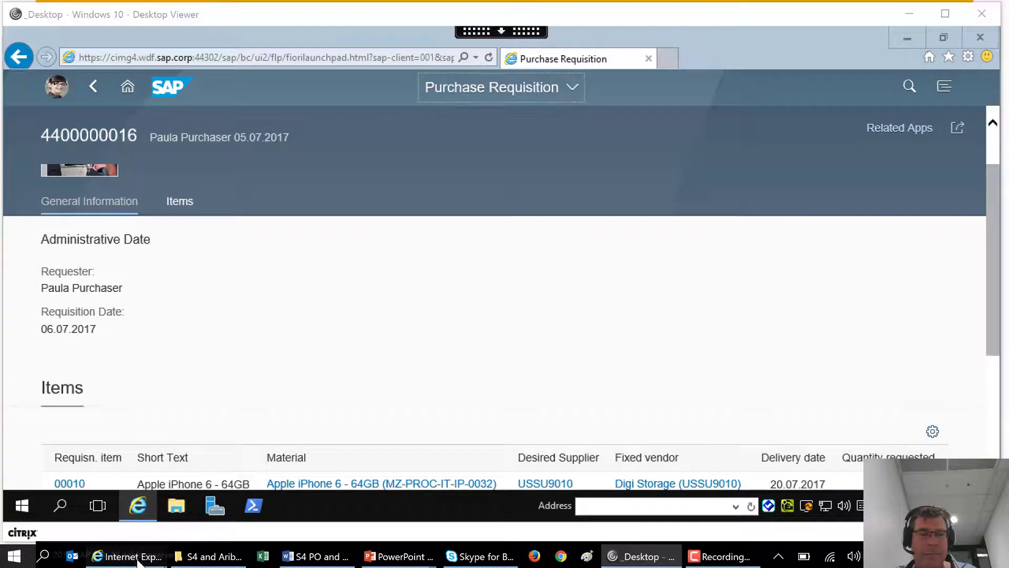
{"action": "mouse_move", "coordinate": [129, 556]}
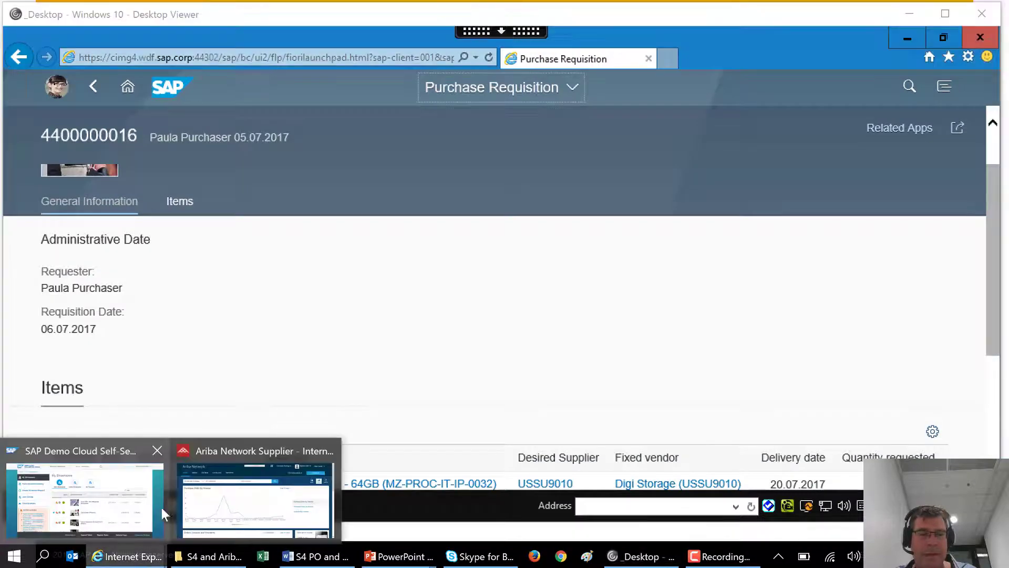
{"action": "left_click", "coordinate": [212, 493]}
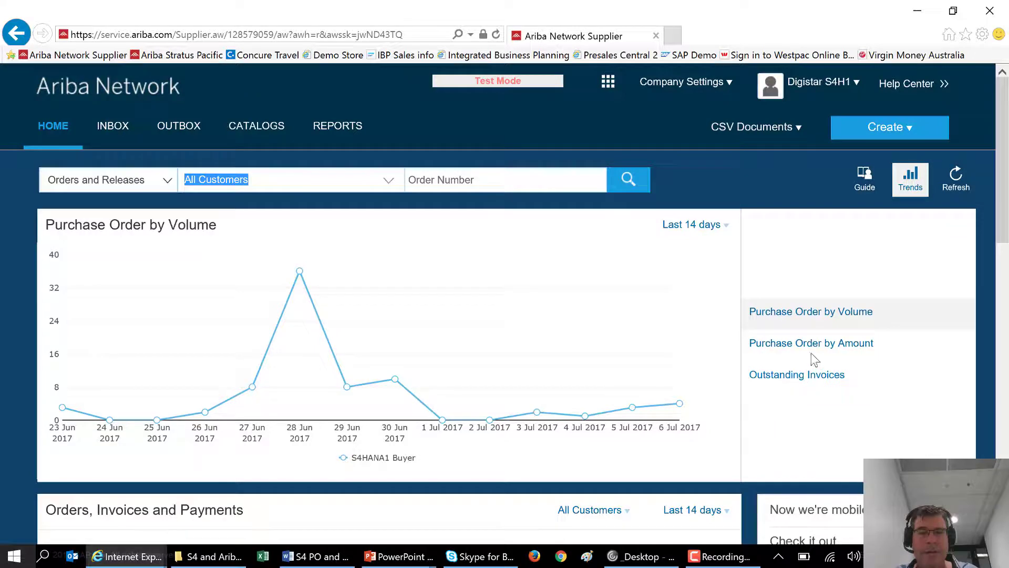
{"action": "scroll", "coordinate": [788, 340], "scroll_direction": "down", "scroll_amount": 3}
{"action": "scroll", "coordinate": [786, 334], "scroll_direction": "down", "scroll_amount": 1}
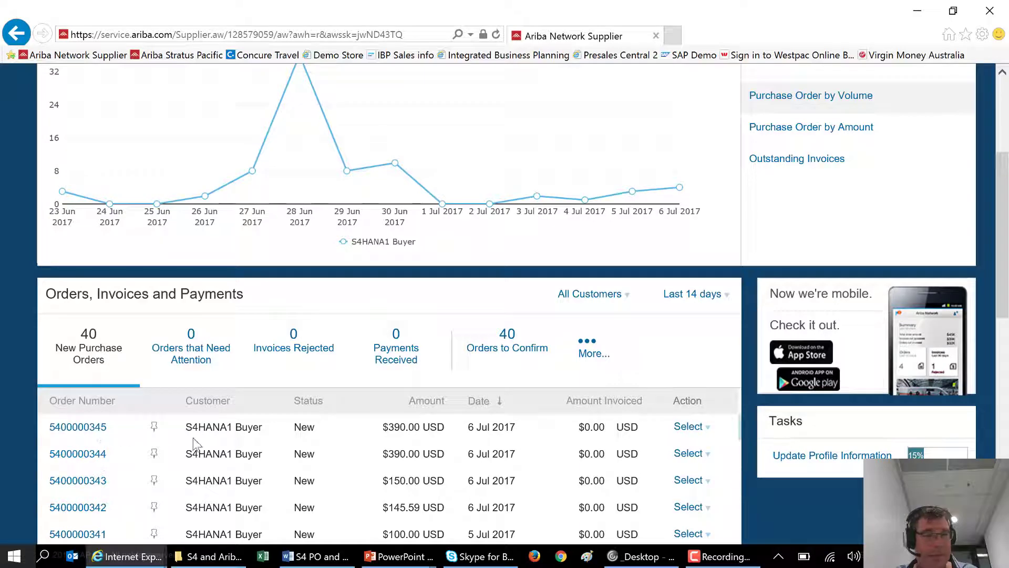
- Go to the inbox's Orders and Releases list and open the first purchase order with status New
{"action": "scroll", "coordinate": [410, 410], "scroll_direction": "up", "scroll_amount": 4}
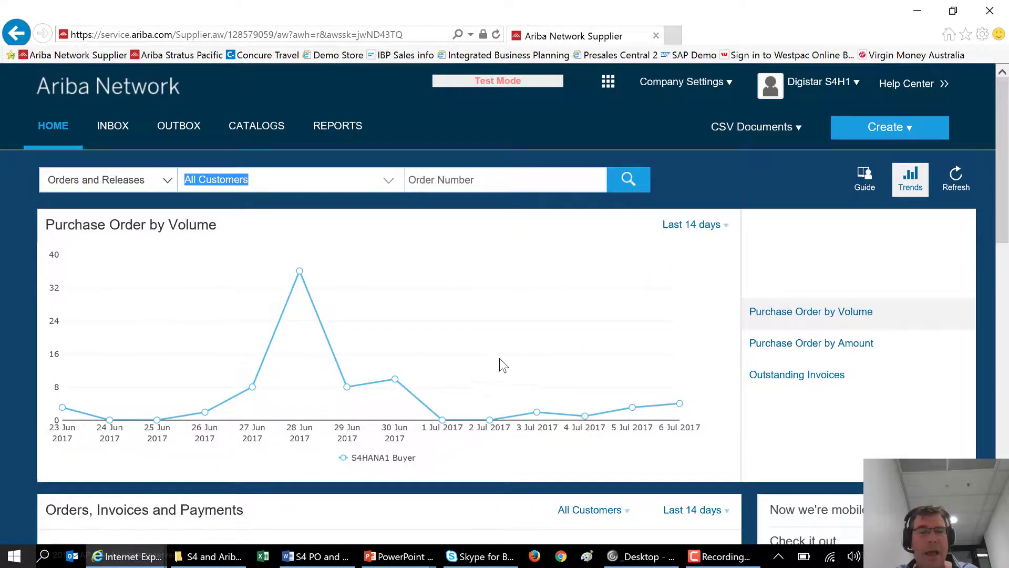
{"action": "scroll", "coordinate": [498, 368], "scroll_direction": "down", "scroll_amount": 5}
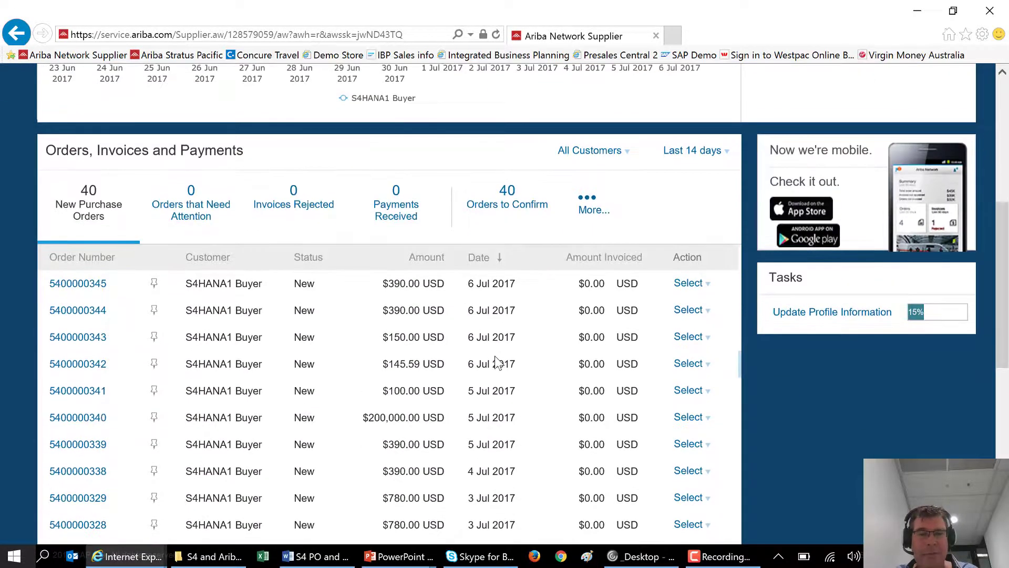
{"action": "scroll", "coordinate": [497, 363], "scroll_direction": "up", "scroll_amount": 5}
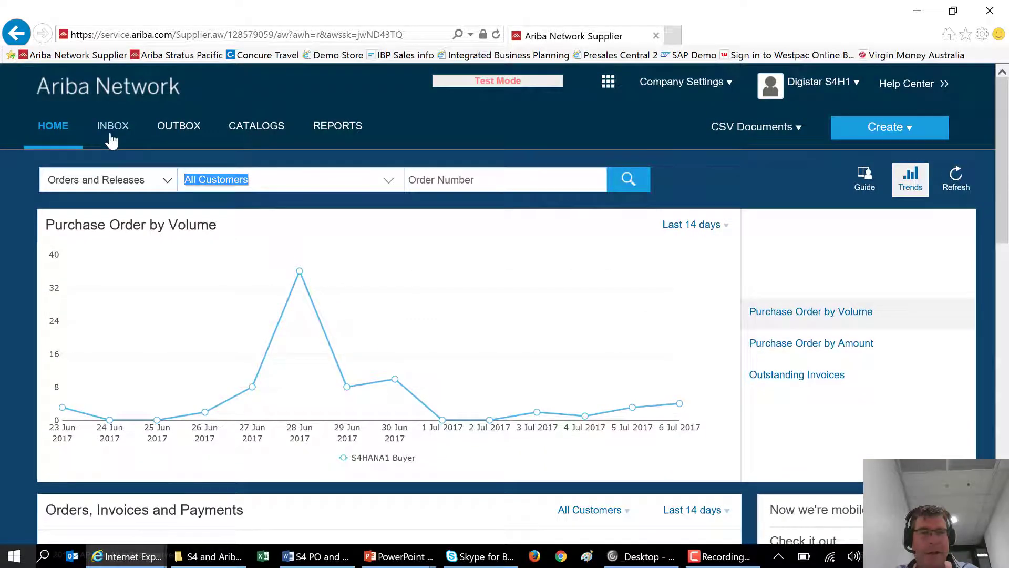
{"action": "left_click", "coordinate": [112, 138]}
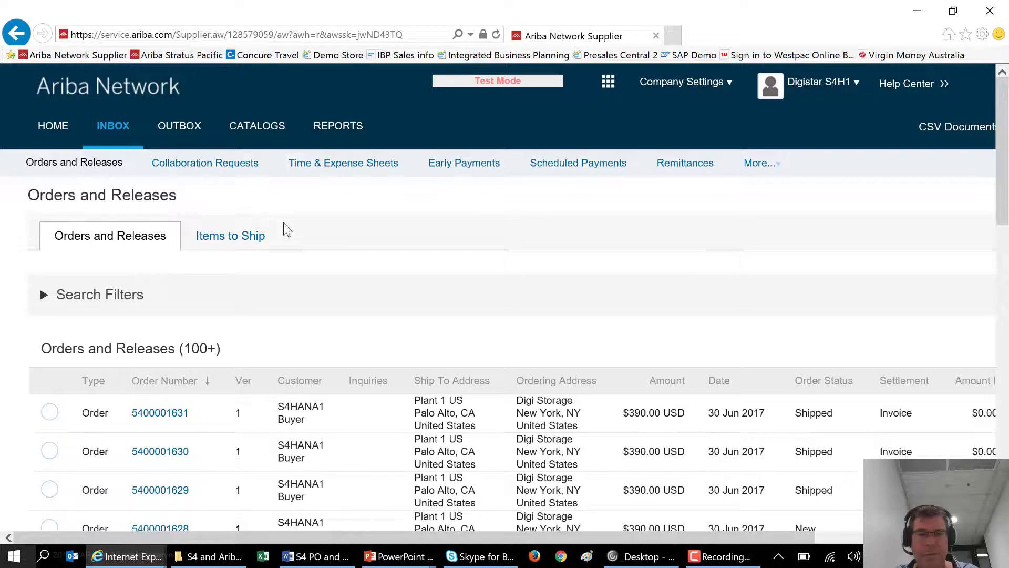
{"action": "scroll", "coordinate": [309, 252], "scroll_direction": "down", "scroll_amount": 3}
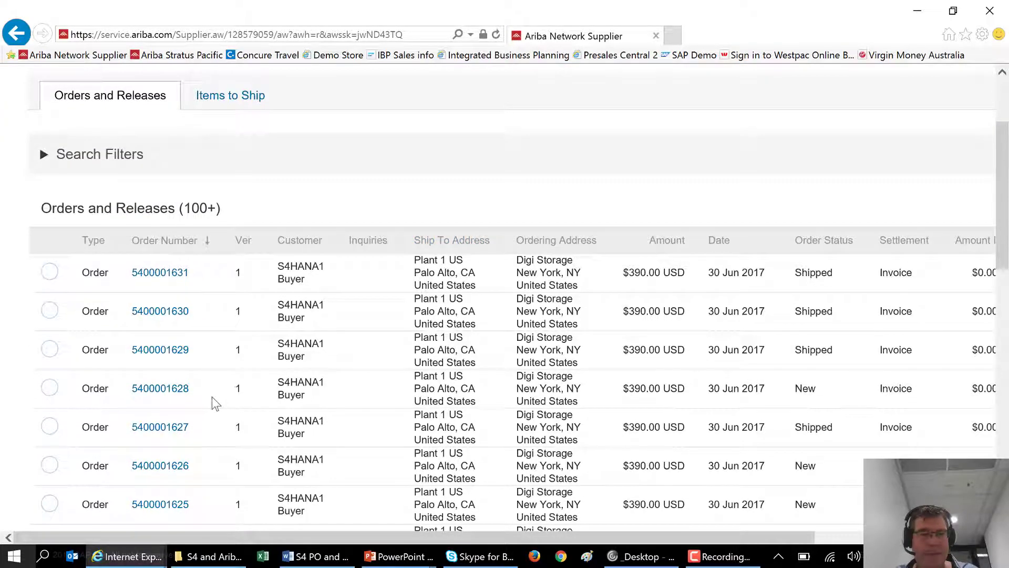
{"action": "left_click", "coordinate": [168, 394]}
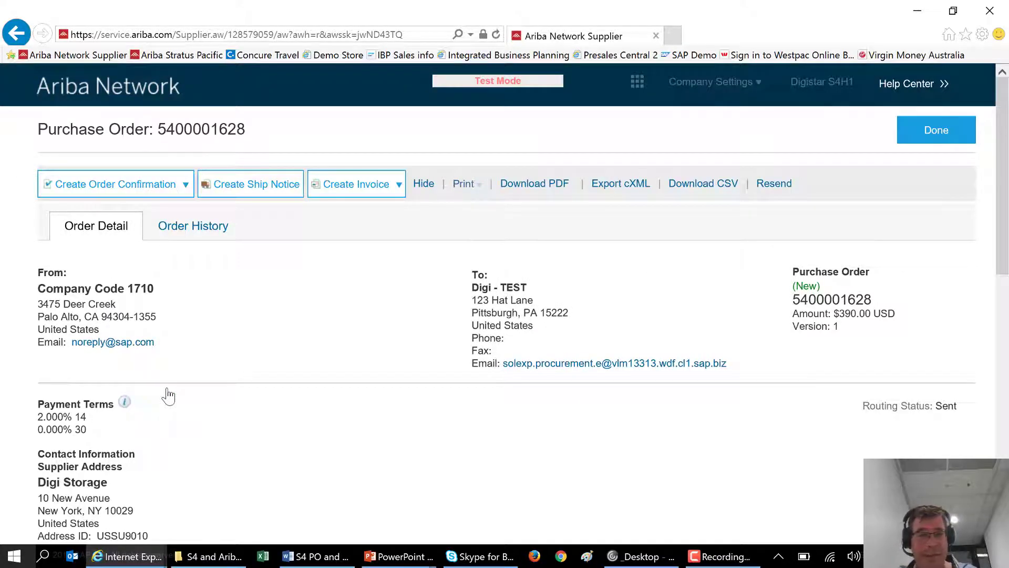
- Review the purchase order's ship-to and bill-to details and its Apple iPhone 6 - 64GB line item
{"action": "scroll", "coordinate": [260, 389], "scroll_direction": "down", "scroll_amount": 5}
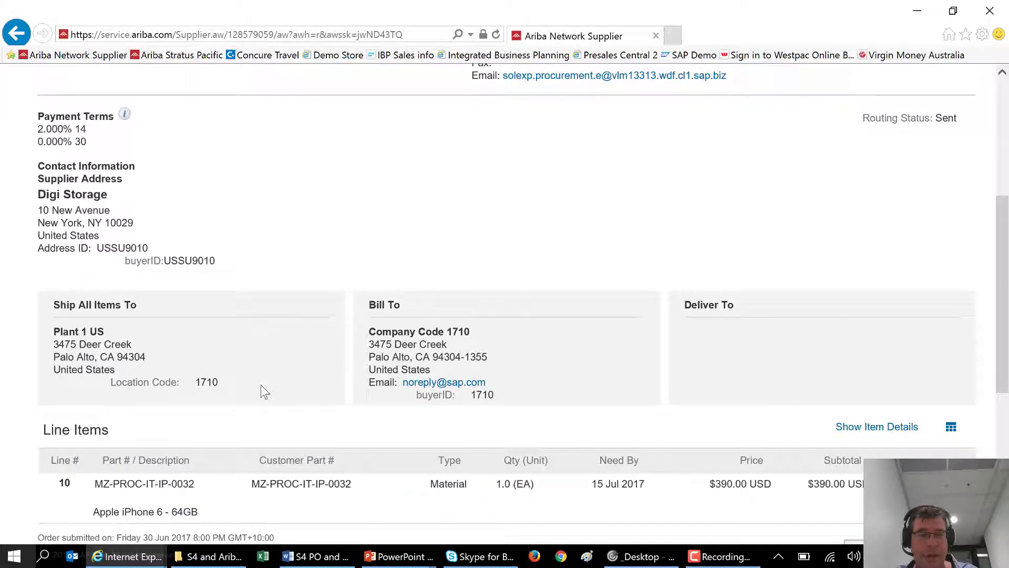
{"action": "scroll", "coordinate": [260, 392], "scroll_direction": "down", "scroll_amount": 1}
{"action": "left_click_drag", "start_coordinate": [99, 439], "coordinate": [145, 439]}
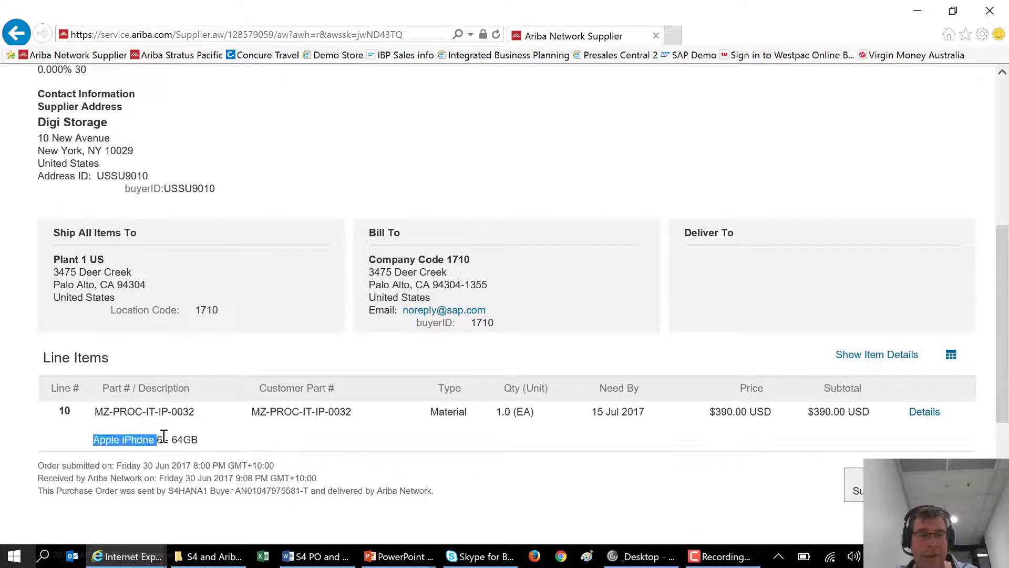
{"action": "scroll", "coordinate": [321, 441], "scroll_direction": "down", "scroll_amount": 1}
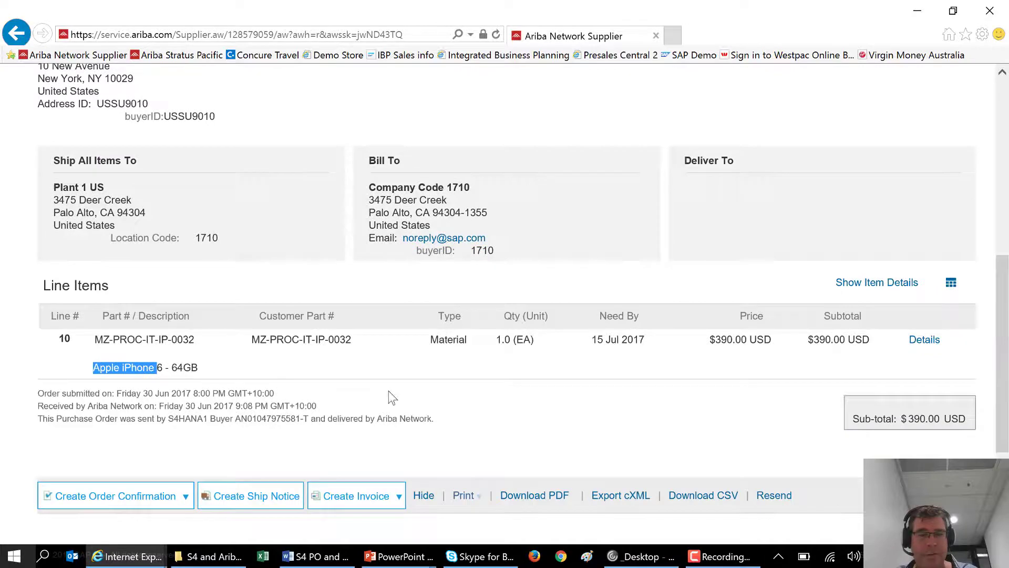
{"action": "scroll", "coordinate": [386, 394], "scroll_direction": "down", "scroll_amount": 1}
{"action": "scroll", "coordinate": [394, 387], "scroll_direction": "up", "scroll_amount": 8}
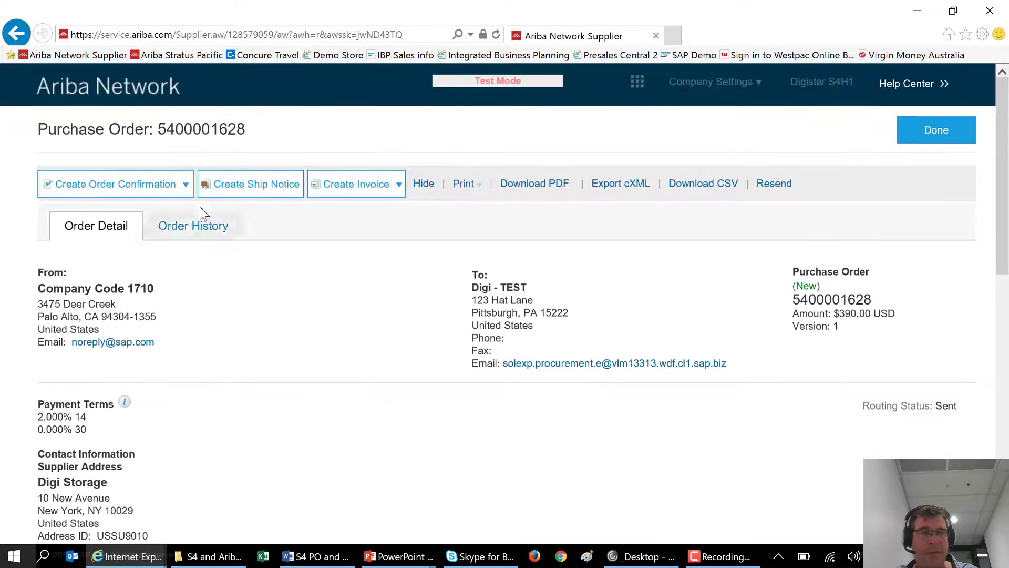
- Confirm the entire purchase order with confirmation number "con 636732" and submit the confirmation
{"action": "left_click", "coordinate": [167, 190]}
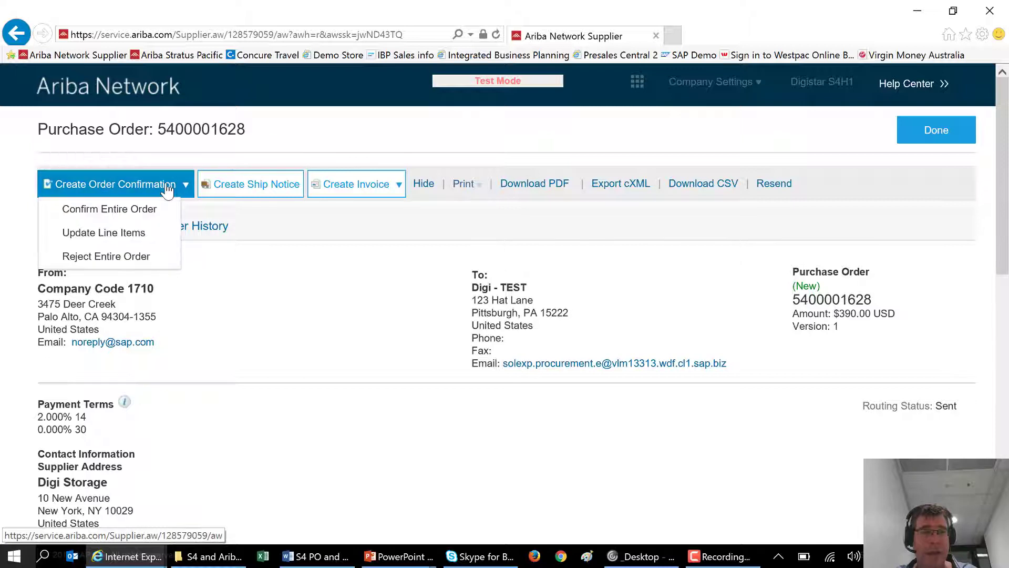
{"action": "left_click", "coordinate": [137, 209]}
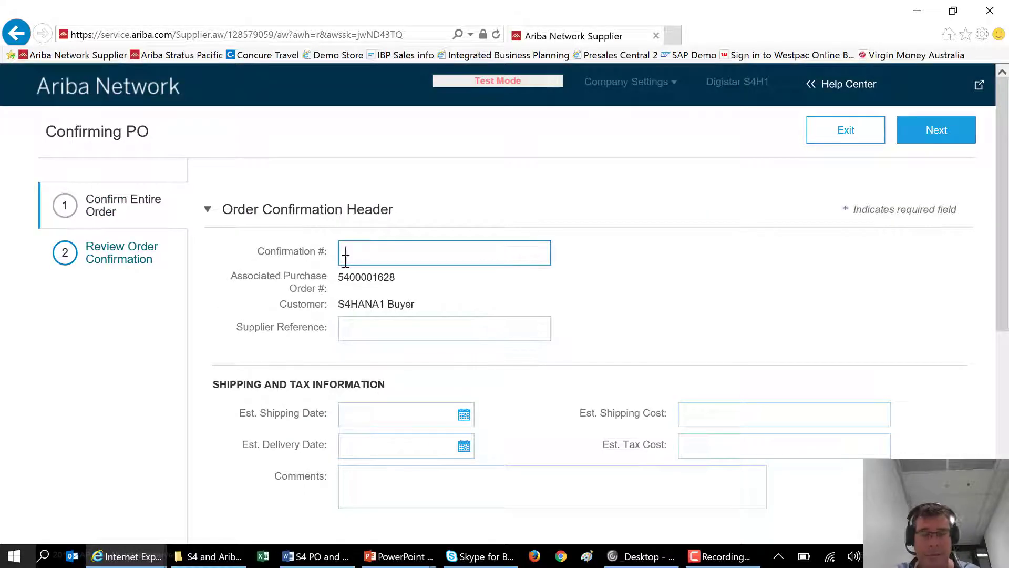
{"action": "type", "text": "con 636732"}
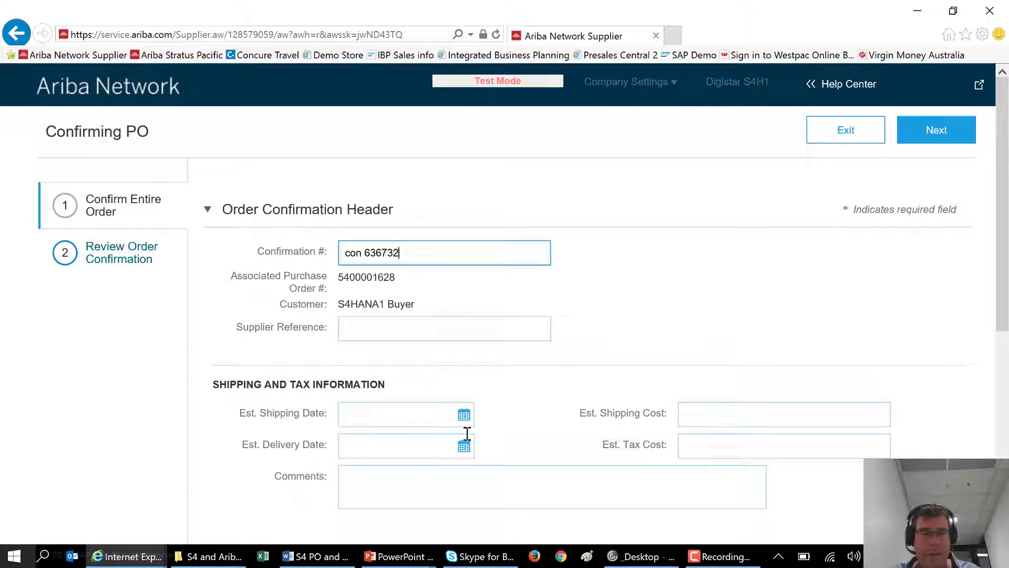
{"action": "scroll", "coordinate": [507, 420], "scroll_direction": "down", "scroll_amount": 6}
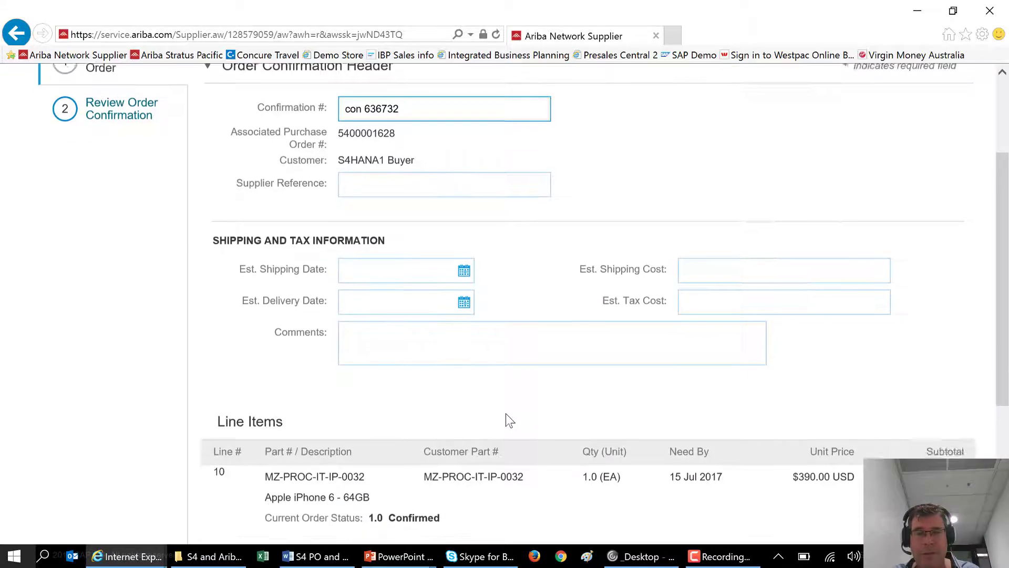
{"action": "left_click", "coordinate": [934, 367]}
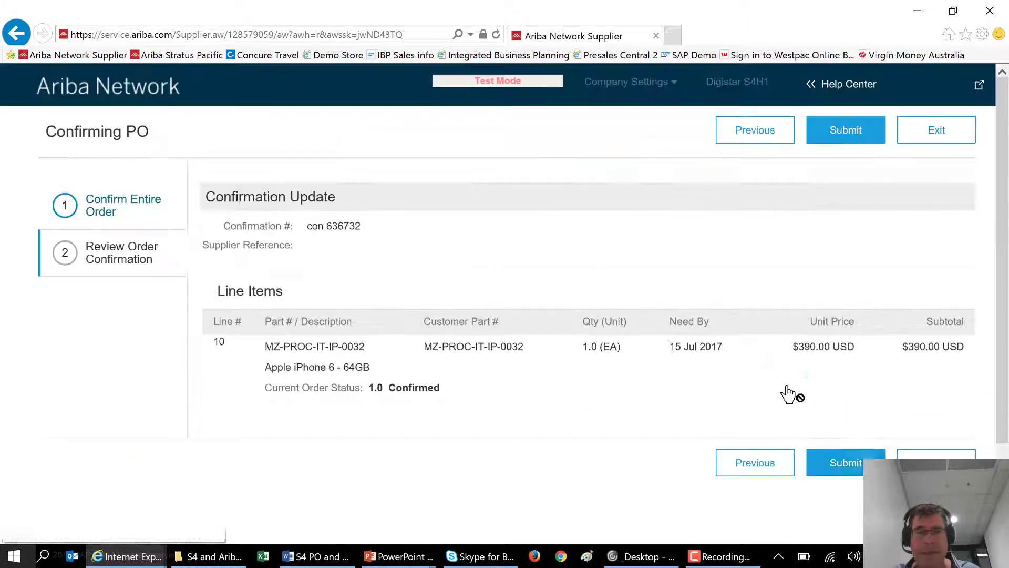
{"action": "left_click", "coordinate": [868, 133]}
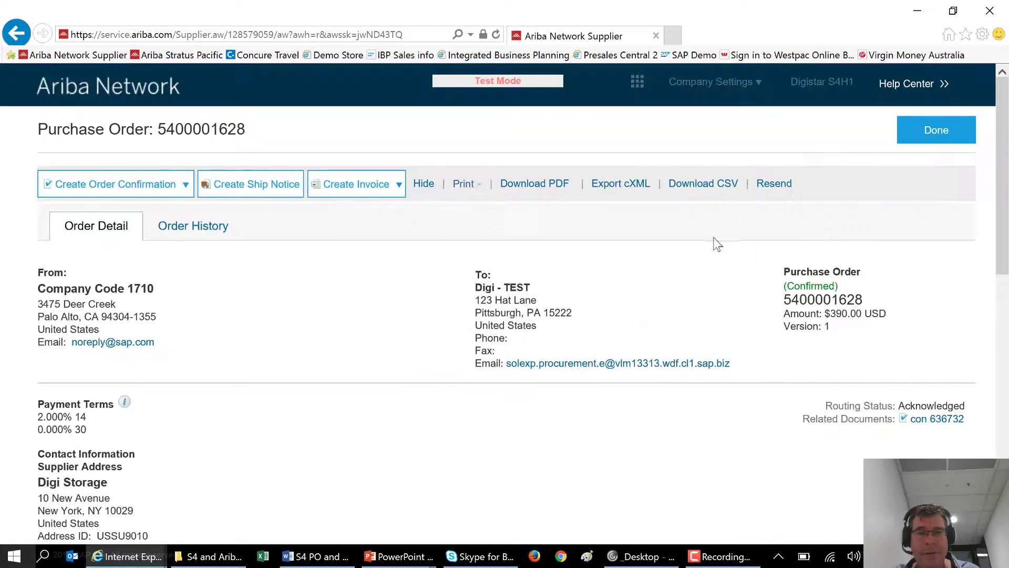
- Return to the Orders and Releases list and check the order status of the purchase order just confirmed
{"action": "left_click", "coordinate": [924, 136]}
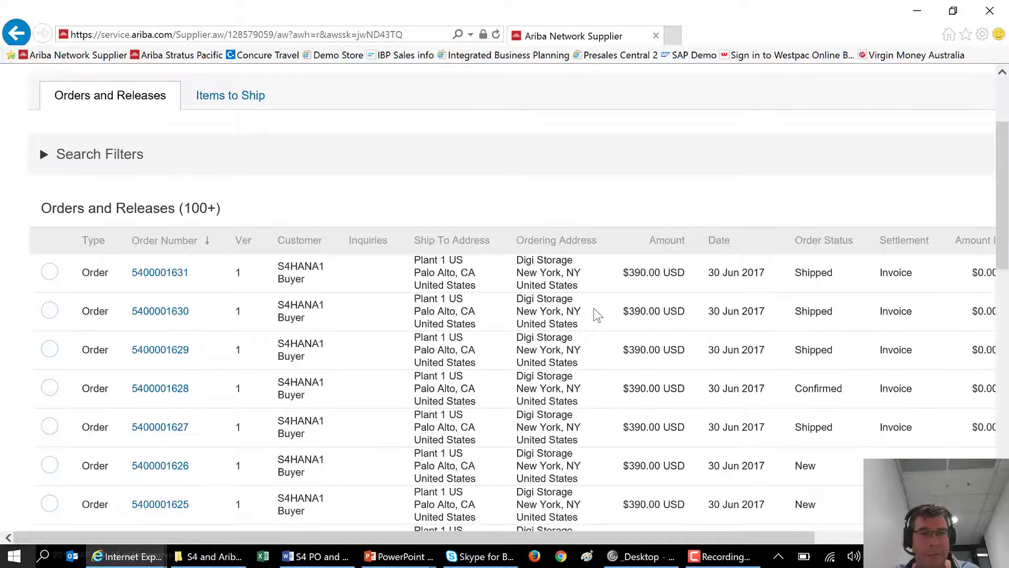
{"action": "scroll", "coordinate": [636, 252], "scroll_direction": "up", "scroll_amount": 3}
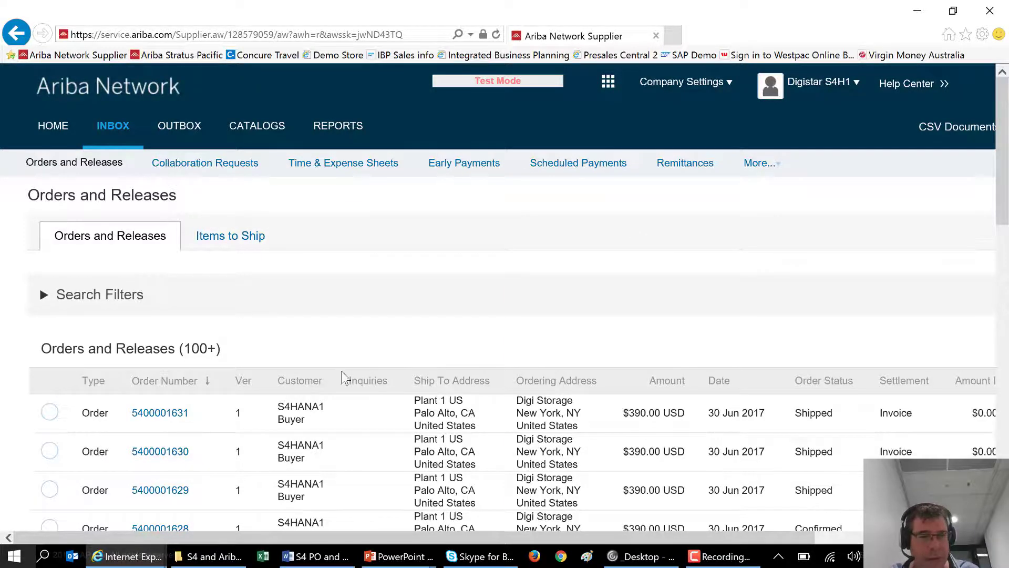
{"action": "scroll", "coordinate": [335, 326], "scroll_direction": "down", "scroll_amount": 1}
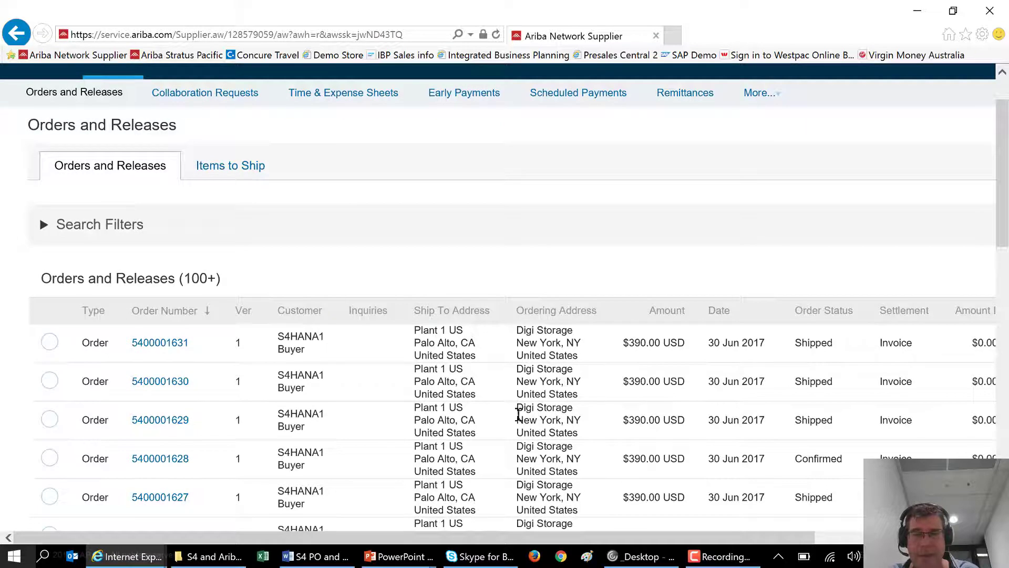
{"action": "left_click_drag", "start_coordinate": [854, 462], "coordinate": [791, 465]}
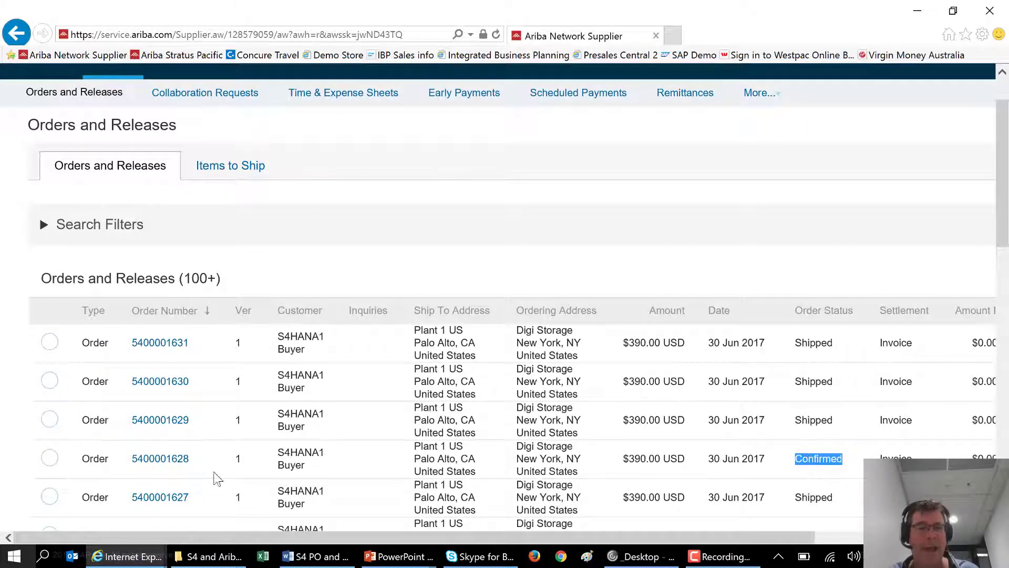
- Create a ship notice for the confirmed order with packing slip ID "pack 320329302", shipping date 6 Jul 2017 and delivery date 7 Jul 2017
{"action": "left_click", "coordinate": [168, 459]}
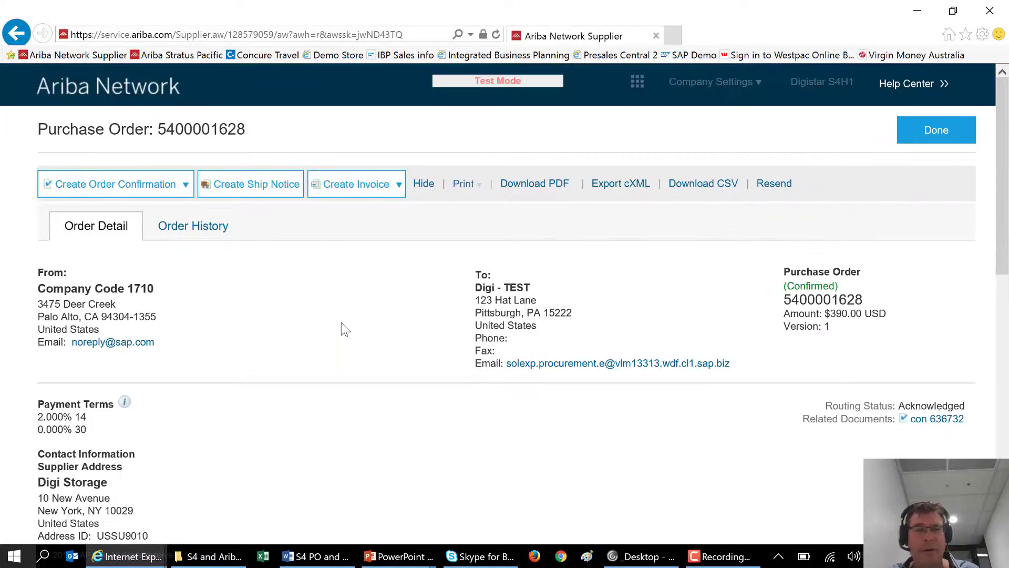
{"action": "left_click", "coordinate": [283, 192]}
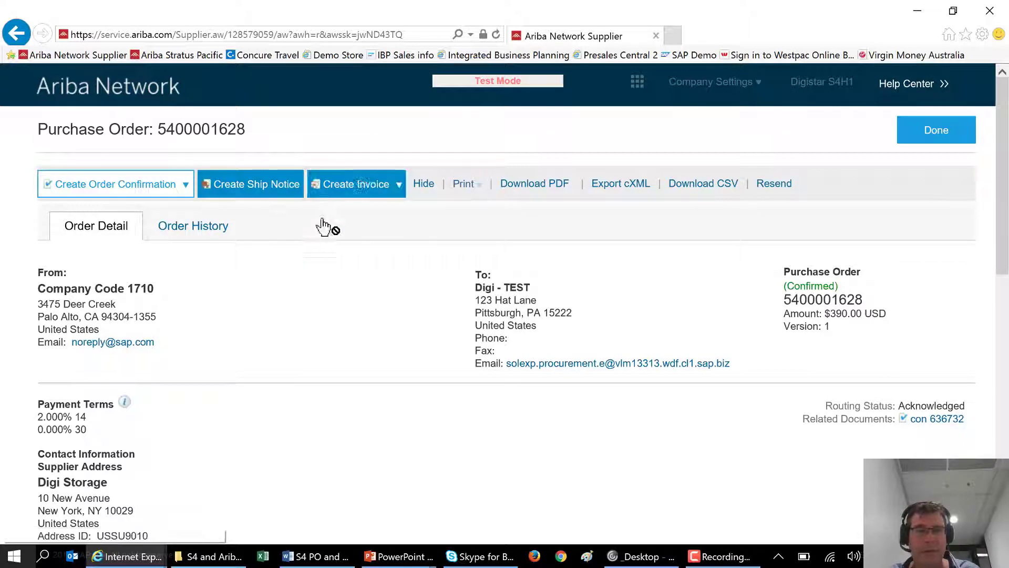
{"action": "scroll", "coordinate": [338, 275], "scroll_direction": "down", "scroll_amount": 3}
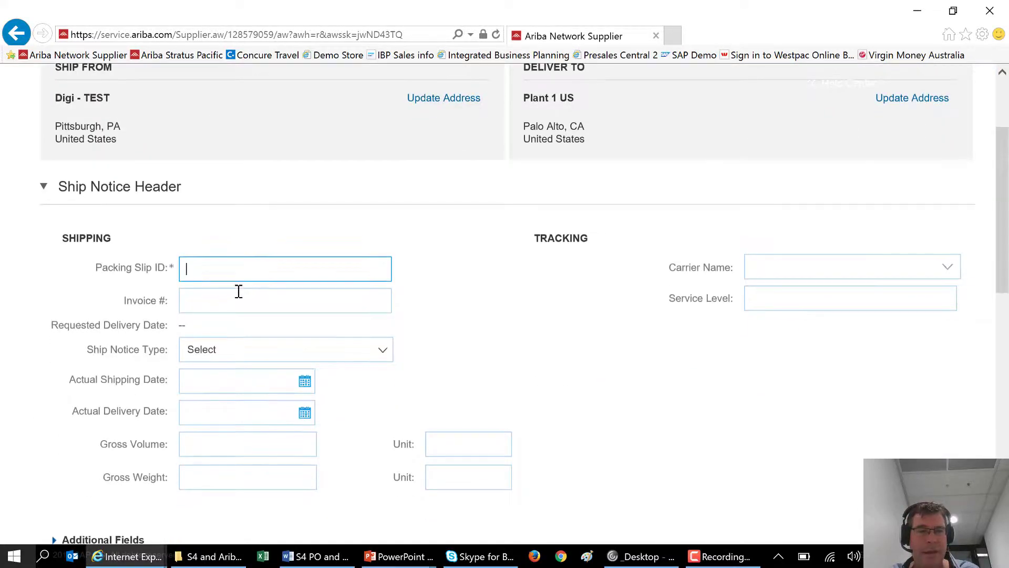
{"action": "type", "text": "pack 320329302"}
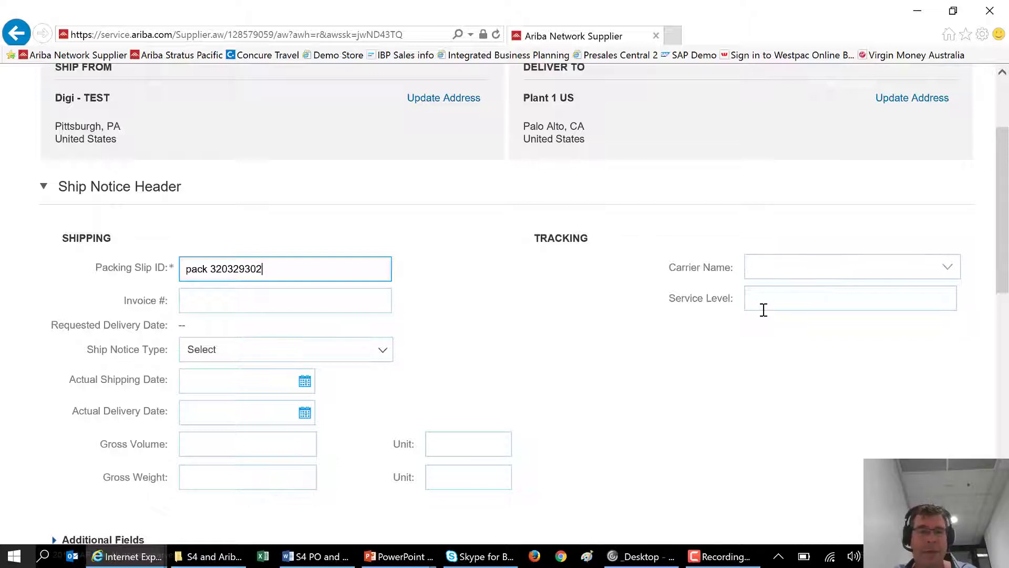
{"action": "scroll", "coordinate": [762, 310], "scroll_direction": "down", "scroll_amount": 2}
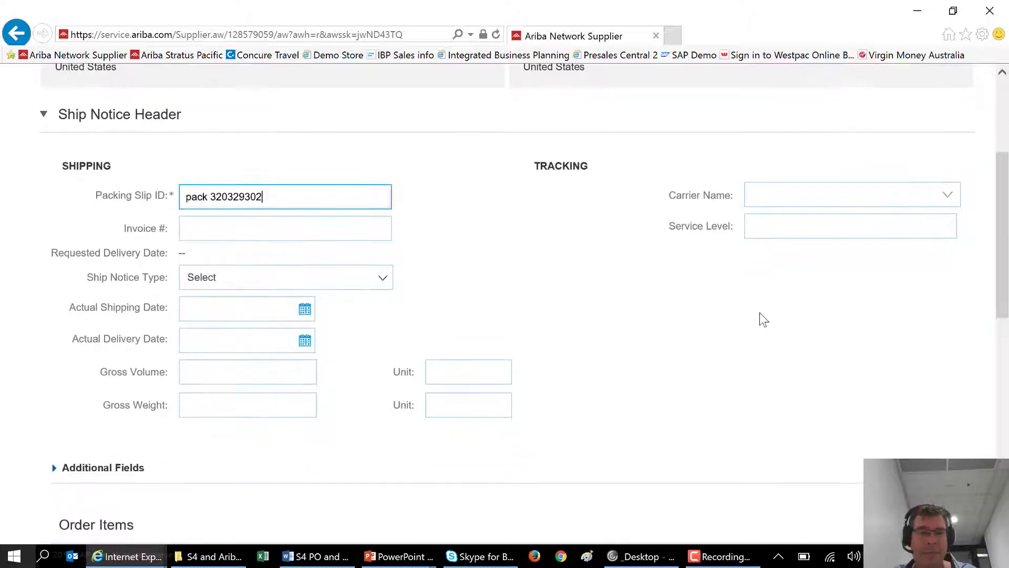
{"action": "left_click", "coordinate": [305, 309]}
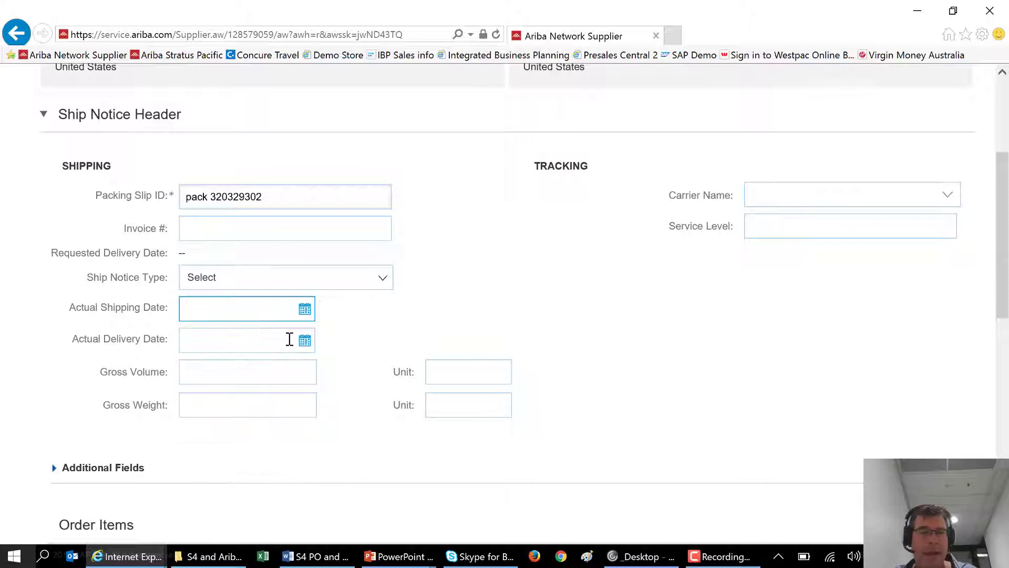
{"action": "left_click", "coordinate": [305, 341]}
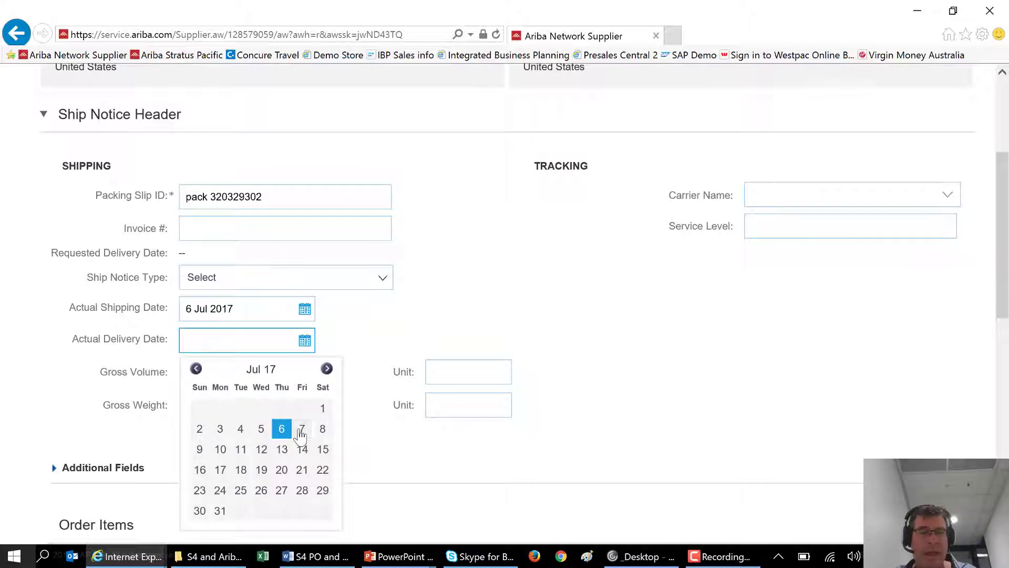
{"action": "left_click", "coordinate": [302, 429]}
- Review and submit the ship notice for the Apple iPhone 6 - 64GB line, and return to the Orders and Releases list
{"action": "scroll", "coordinate": [630, 363], "scroll_direction": "down", "scroll_amount": 3}
{"action": "scroll", "coordinate": [629, 359], "scroll_direction": "down", "scroll_amount": 5}
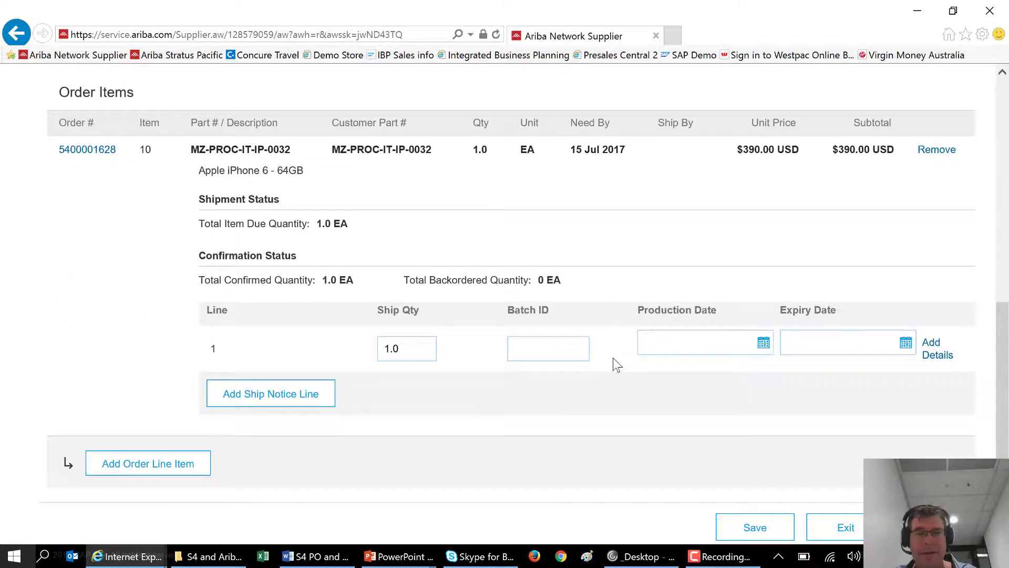
{"action": "left_click", "coordinate": [532, 349]}
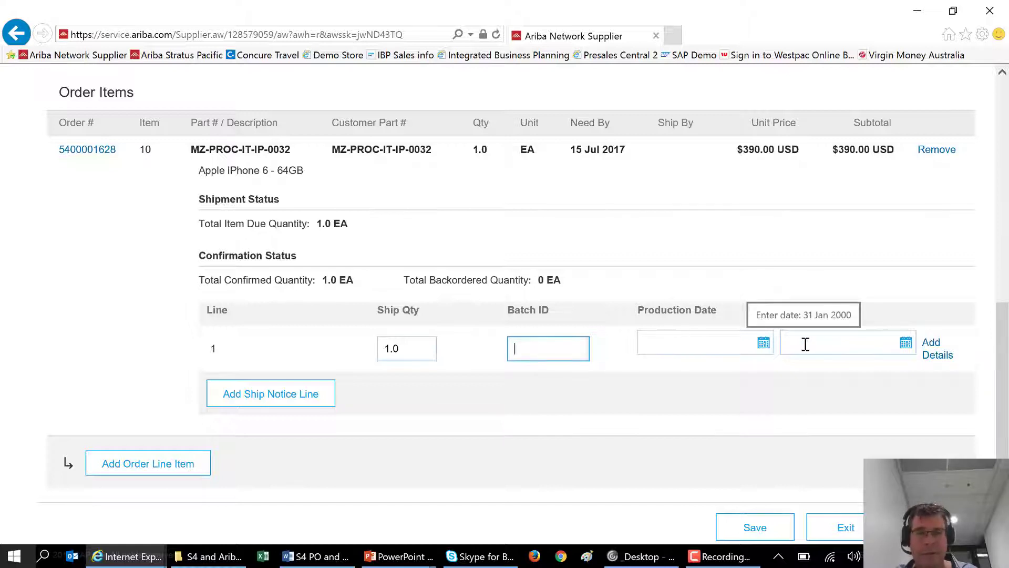
{"action": "scroll", "coordinate": [805, 344], "scroll_direction": "down", "scroll_amount": 1}
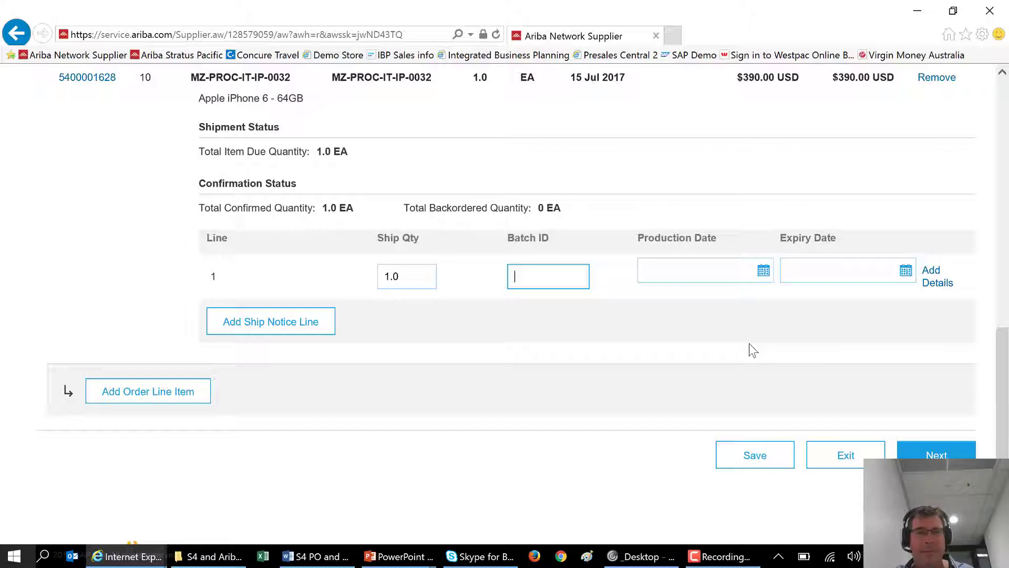
{"action": "left_click", "coordinate": [940, 447]}
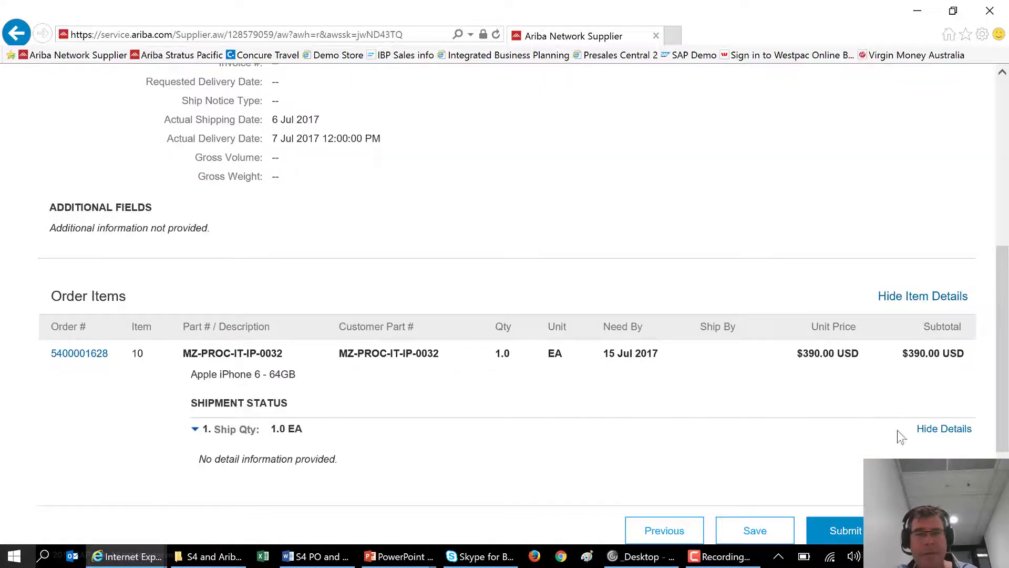
{"action": "scroll", "coordinate": [867, 368], "scroll_direction": "up", "scroll_amount": 6}
{"action": "scroll", "coordinate": [872, 362], "scroll_direction": "up", "scroll_amount": 2}
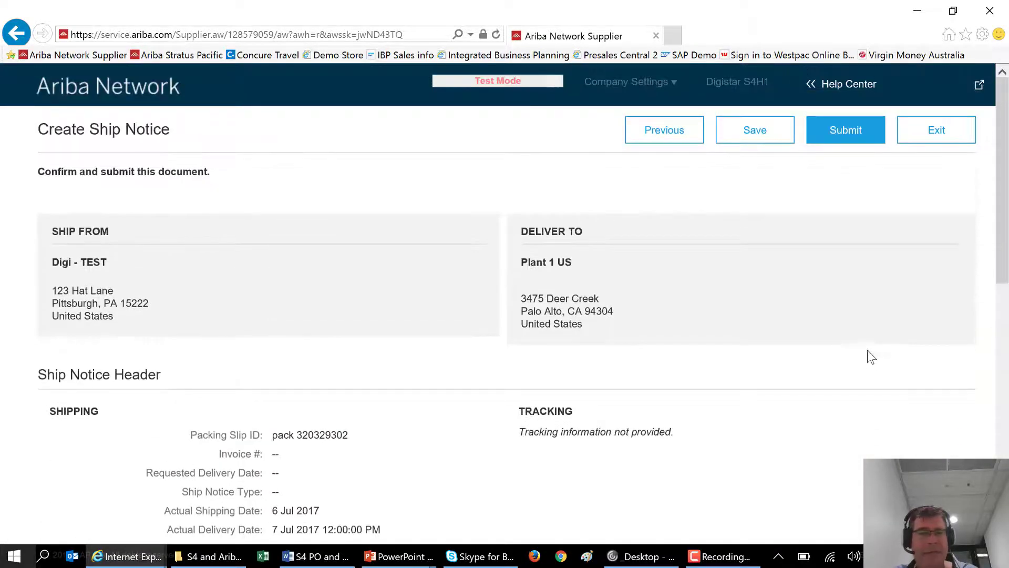
{"action": "left_click", "coordinate": [844, 130]}
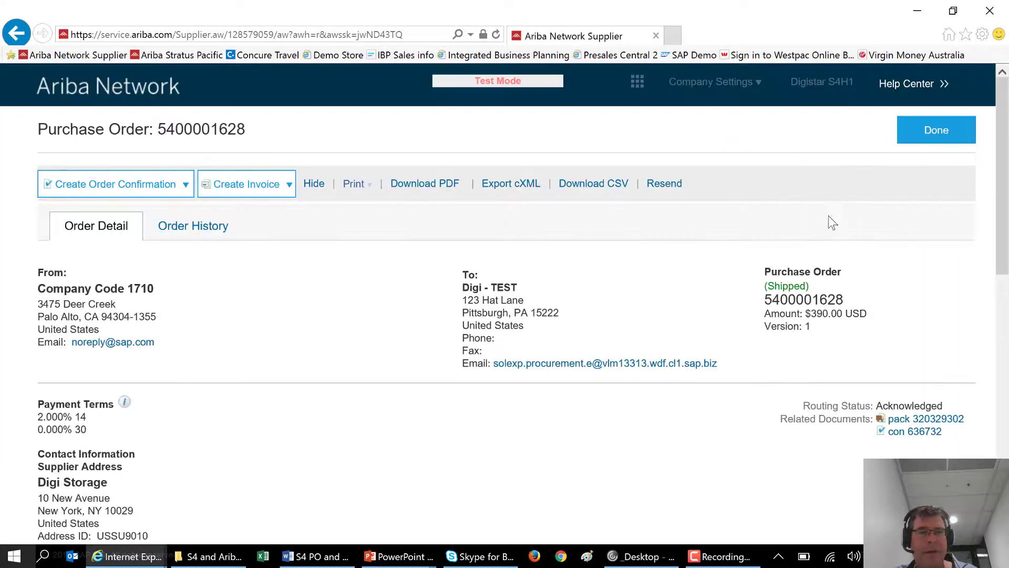
{"action": "left_click", "coordinate": [942, 140]}
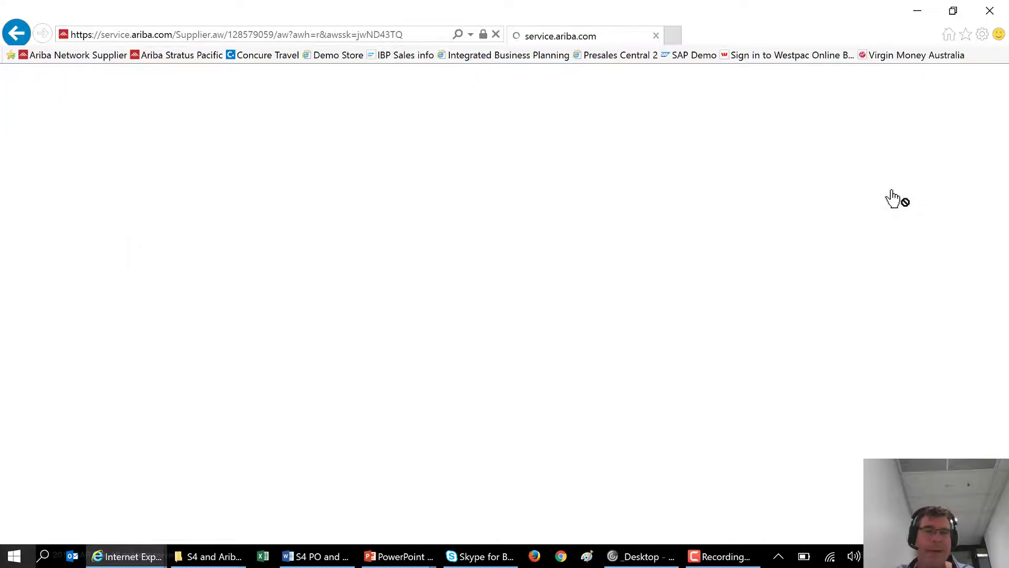
{"action": "scroll", "coordinate": [893, 199], "scroll_direction": "down", "scroll_amount": 1}
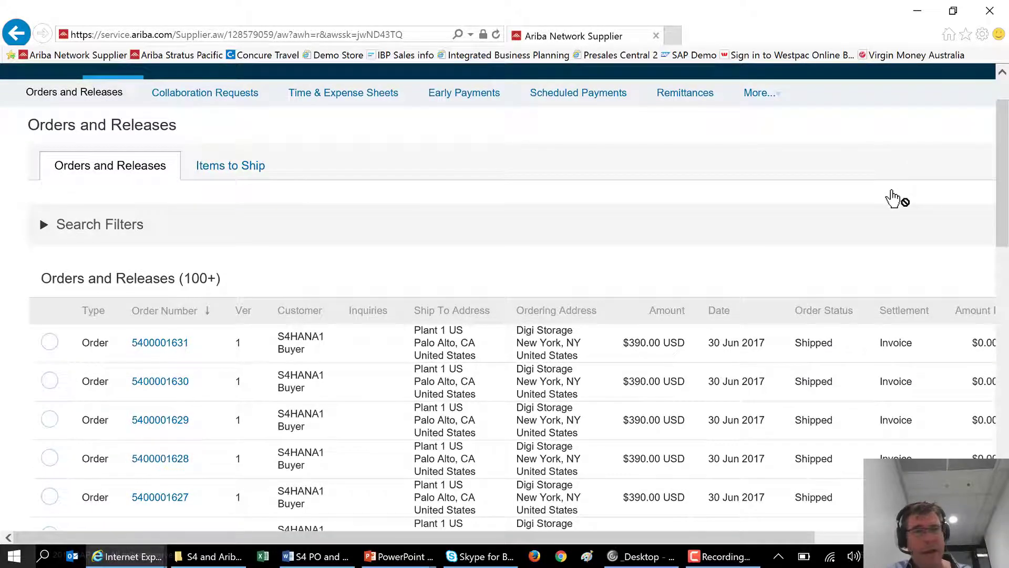
- Check the order statuses in the Orders and Releases list
{"action": "scroll", "coordinate": [893, 199], "scroll_direction": "up", "scroll_amount": 2}
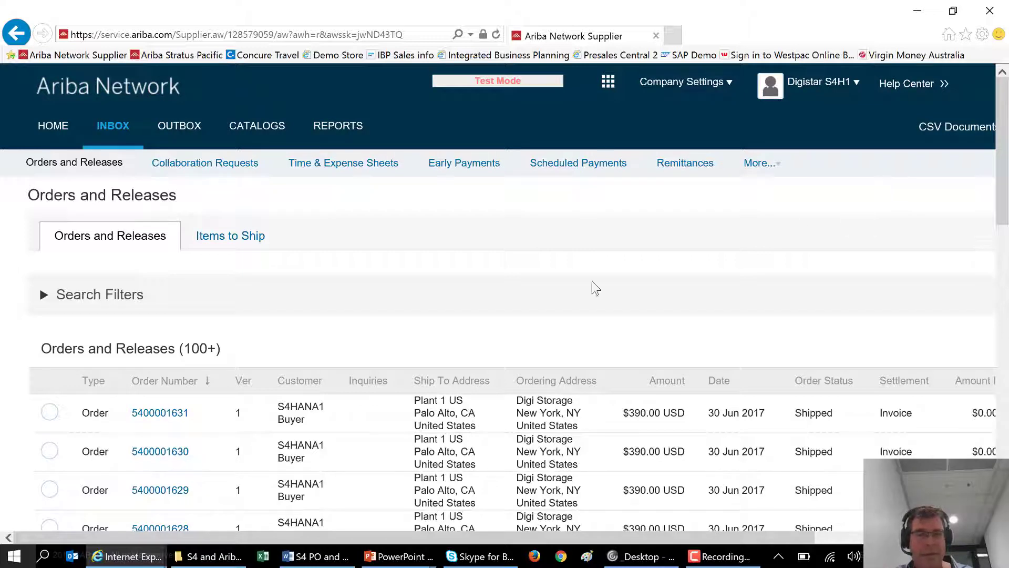
{"action": "scroll", "coordinate": [382, 335], "scroll_direction": "down", "scroll_amount": 4}
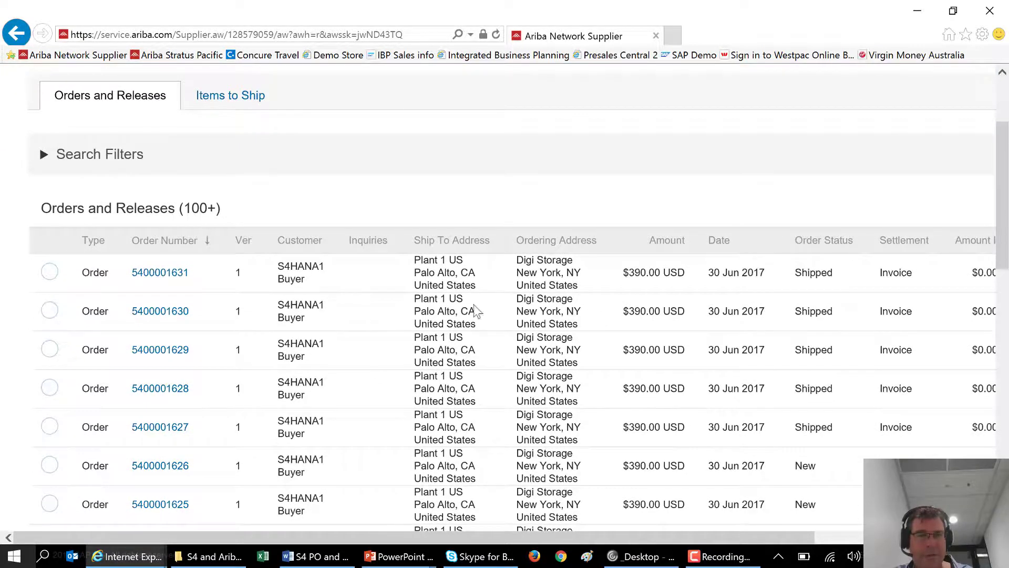
{"action": "scroll", "coordinate": [475, 318], "scroll_direction": "up", "scroll_amount": 4}
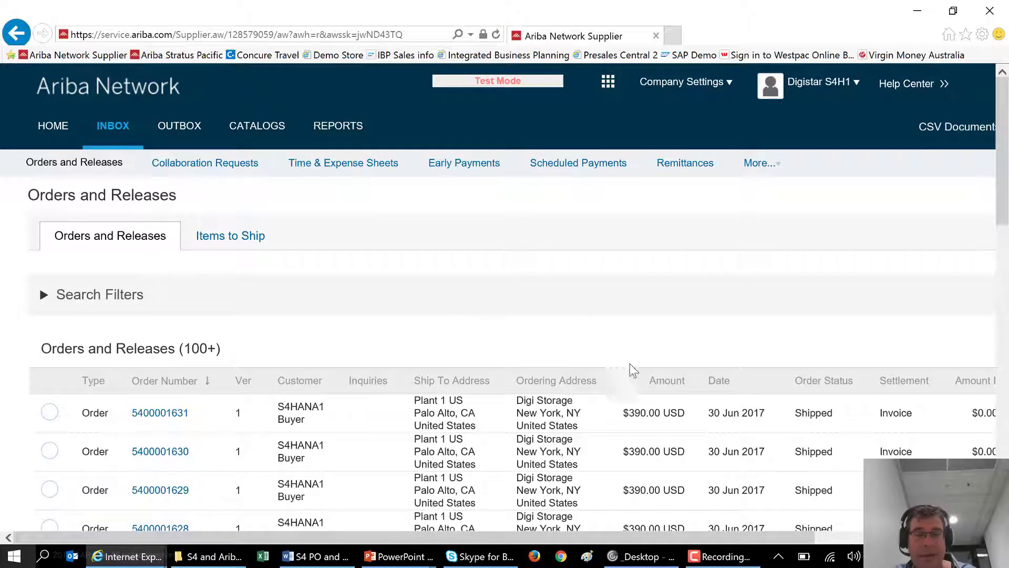
- Switch to the S/4HANA remote desktop, review the Apple iPhone 6 - 64GB purchase requisition, and return to the launchpad home page
{"action": "left_click", "coordinate": [634, 557]}
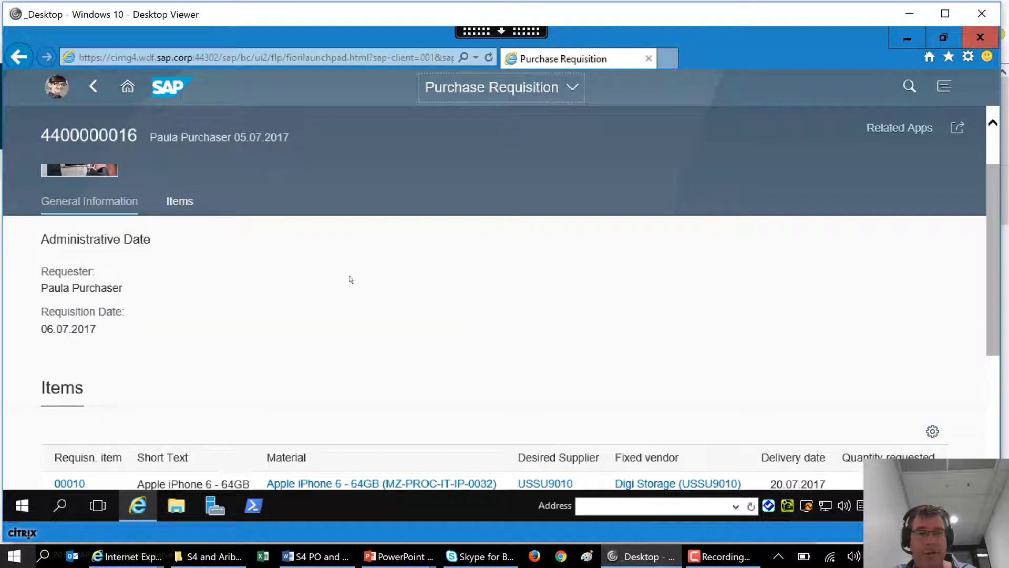
{"action": "scroll", "coordinate": [410, 290], "scroll_direction": "down", "scroll_amount": 3}
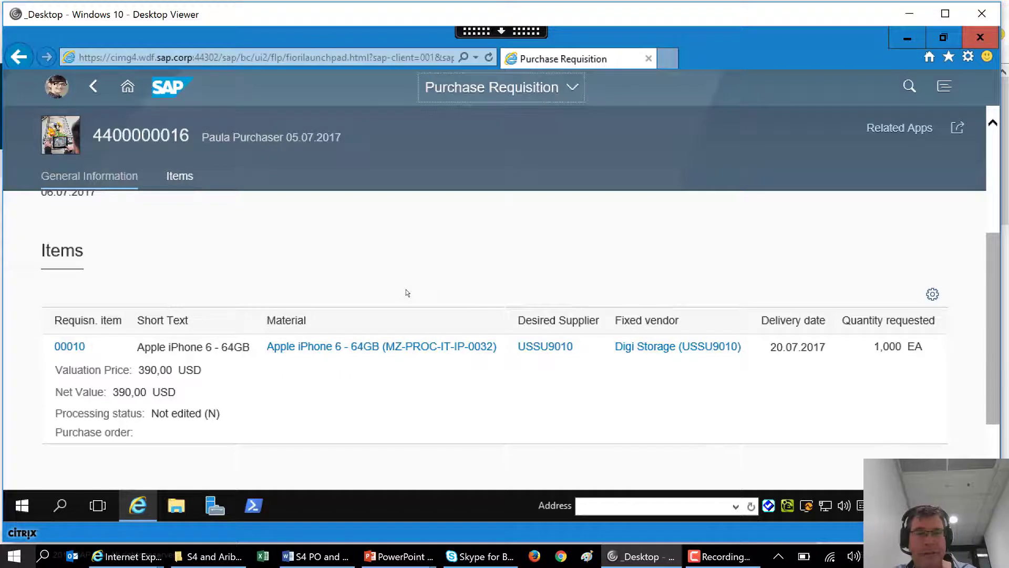
{"action": "scroll", "coordinate": [406, 293], "scroll_direction": "up", "scroll_amount": 2}
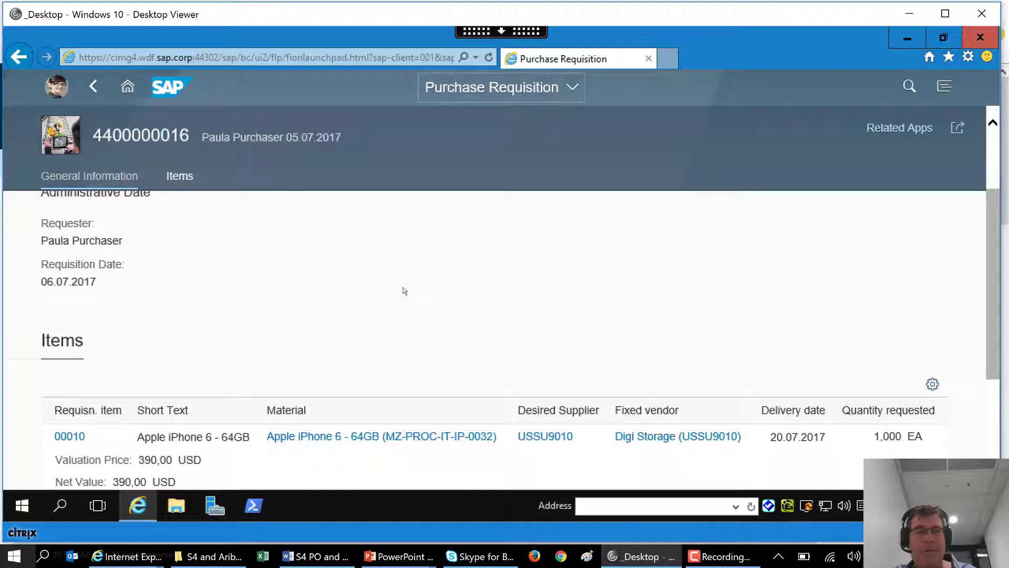
{"action": "scroll", "coordinate": [404, 291], "scroll_direction": "up", "scroll_amount": 2}
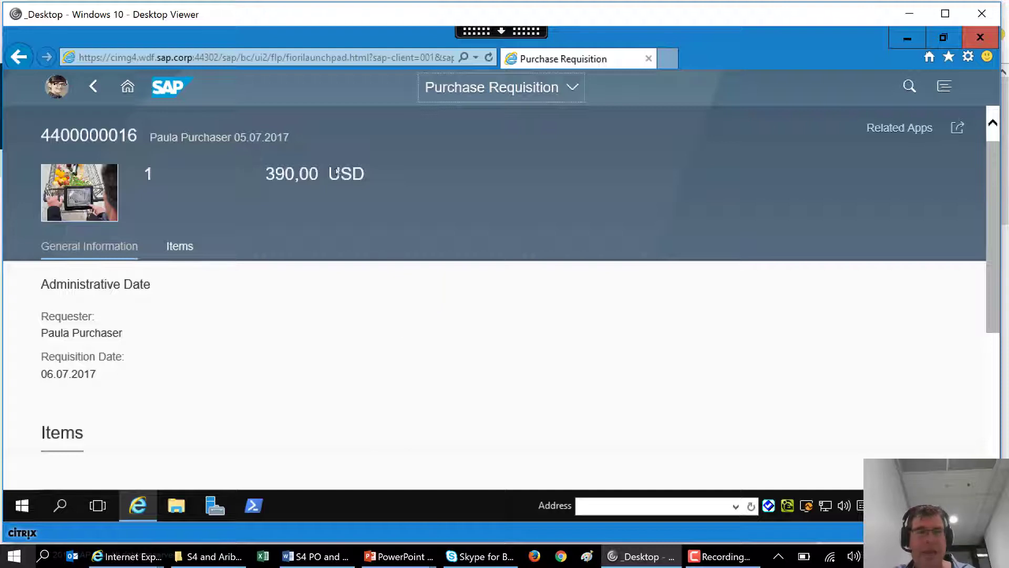
{"action": "left_click", "coordinate": [127, 87]}
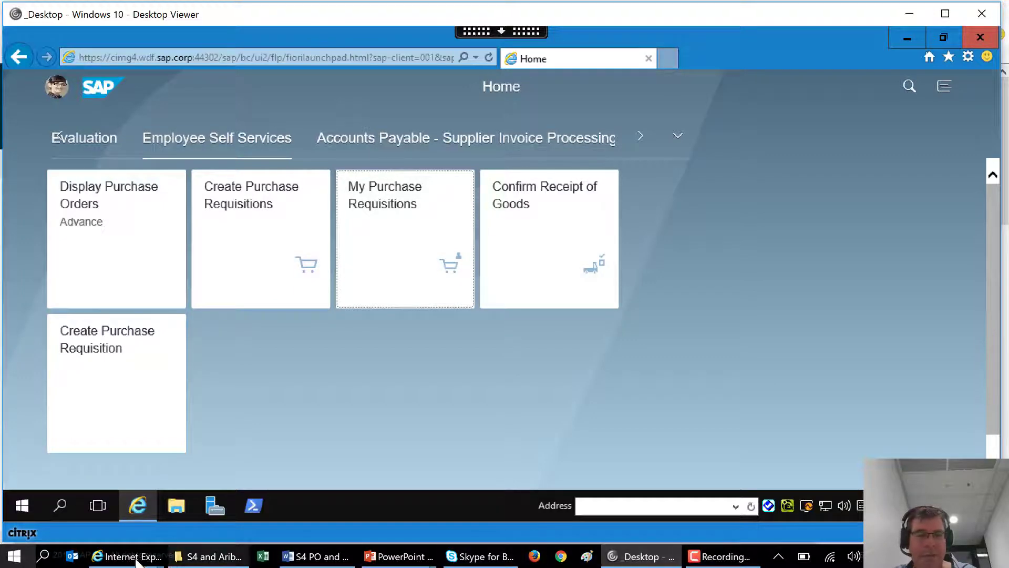
- Switch back to Ariba Network and create invoice "inv" for the shipped order, with 1 as the header sales tax rate and tax amount
{"action": "mouse_move", "coordinate": [134, 556]}
{"action": "left_click", "coordinate": [223, 498]}
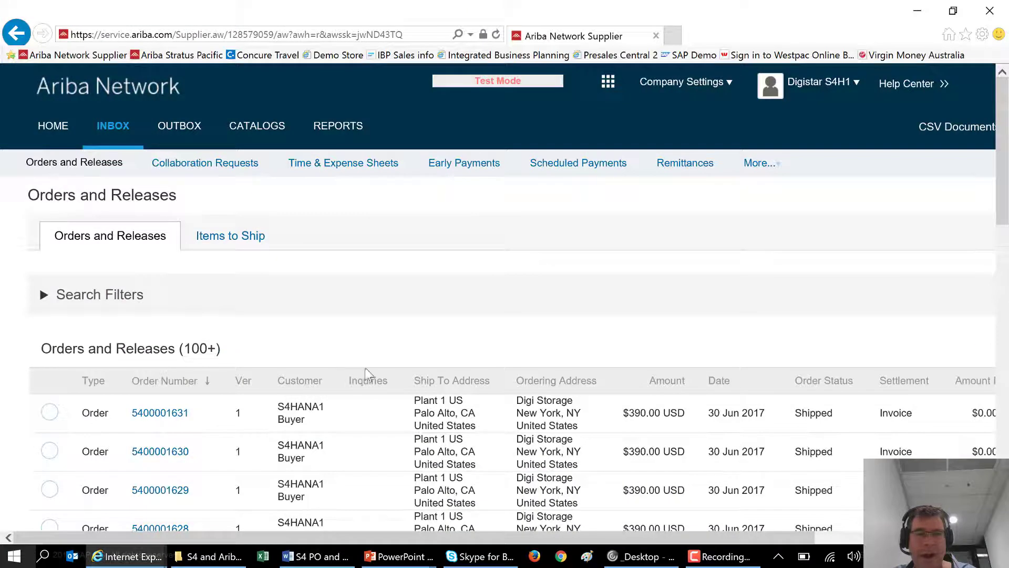
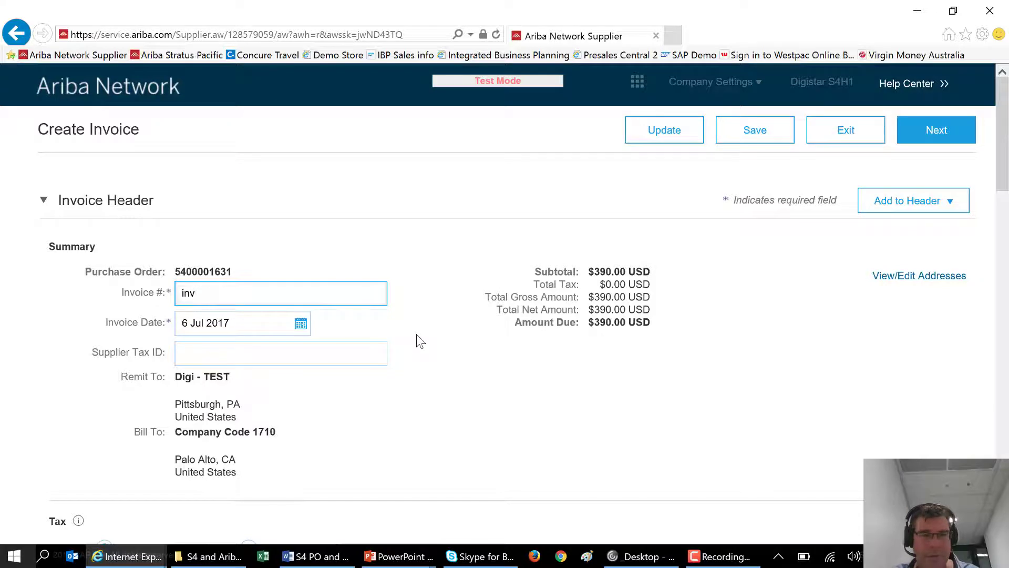
{"action": "scroll", "coordinate": [473, 340], "scroll_direction": "down", "scroll_amount": 7}
{"action": "left_click", "coordinate": [634, 296]}
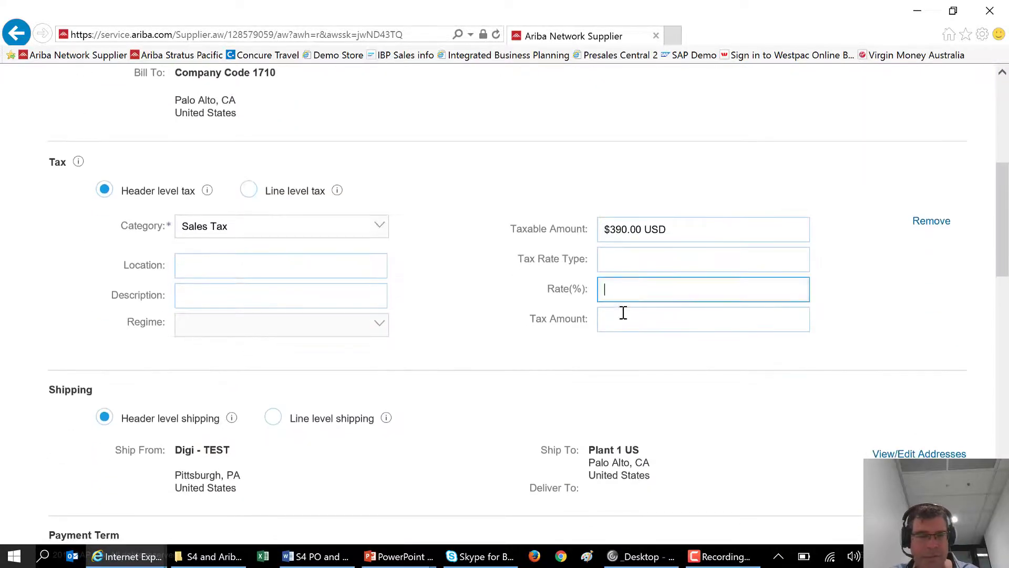
{"action": "type", "text": "1"}
{"action": "left_click", "coordinate": [622, 314]}
{"action": "type", "text": "1"}
- Review the invoice's remaining header fields and its Apple iPhone 6 - 64GB line, and submit the invoice
{"action": "scroll", "coordinate": [622, 314], "scroll_direction": "down", "scroll_amount": 10}
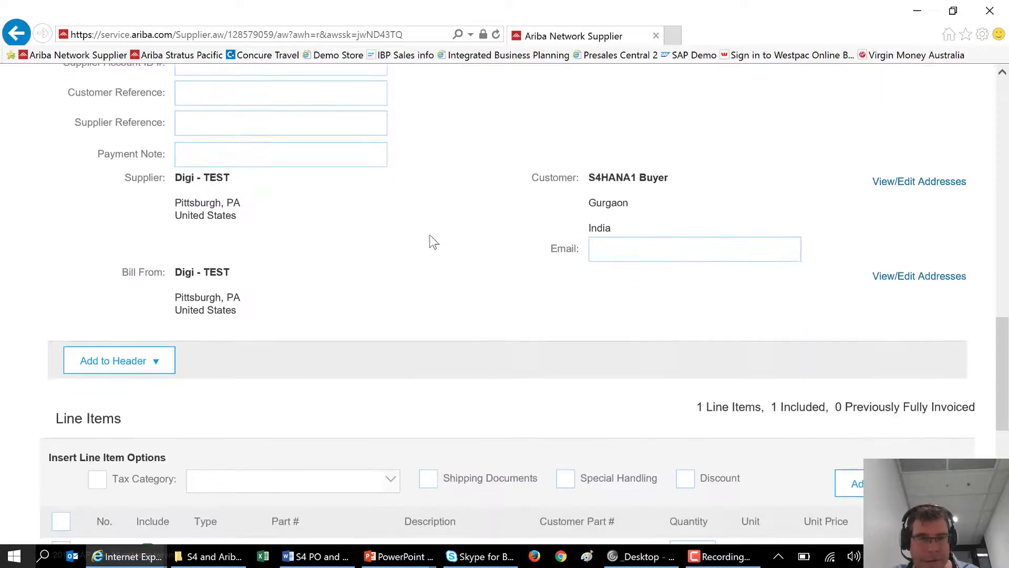
{"action": "scroll", "coordinate": [428, 241], "scroll_direction": "up", "scroll_amount": 5}
{"action": "scroll", "coordinate": [342, 236], "scroll_direction": "down", "scroll_amount": 4}
{"action": "scroll", "coordinate": [435, 282], "scroll_direction": "down", "scroll_amount": 6}
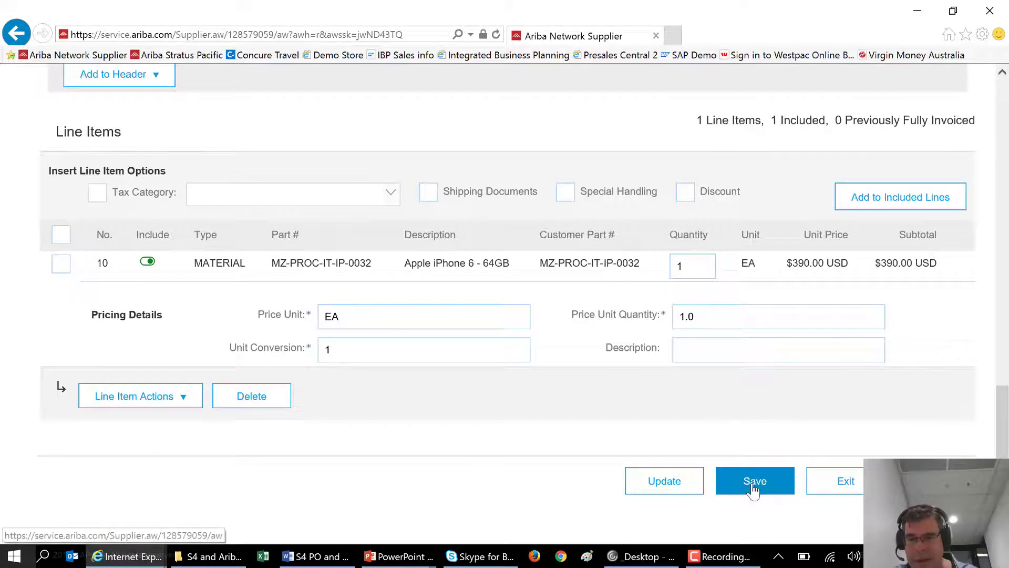
{"action": "left_click", "coordinate": [754, 488]}
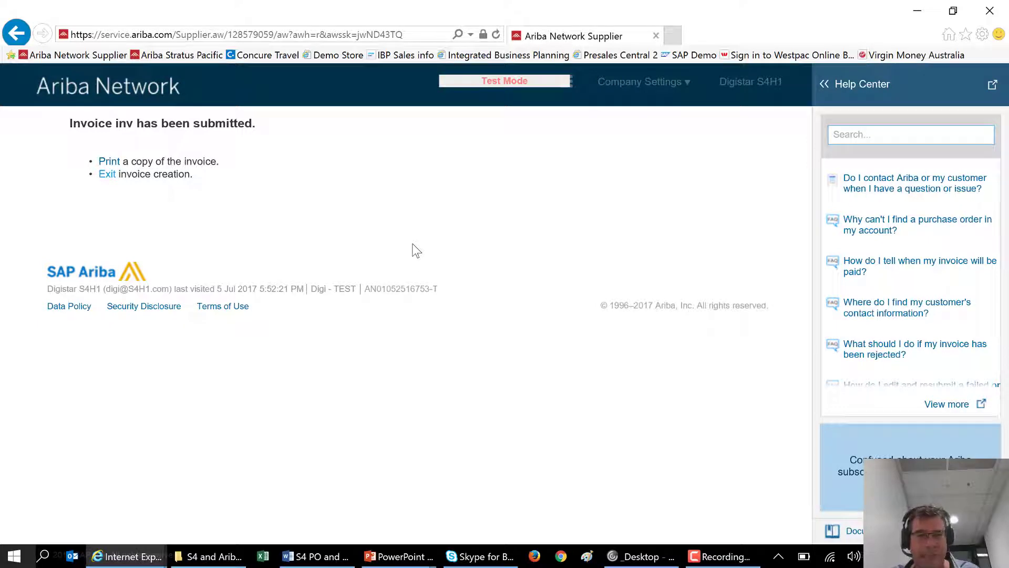
- Exit invoice creation and check the invoiced order's status in the order details and the Orders and Releases list
{"action": "left_click", "coordinate": [103, 179]}
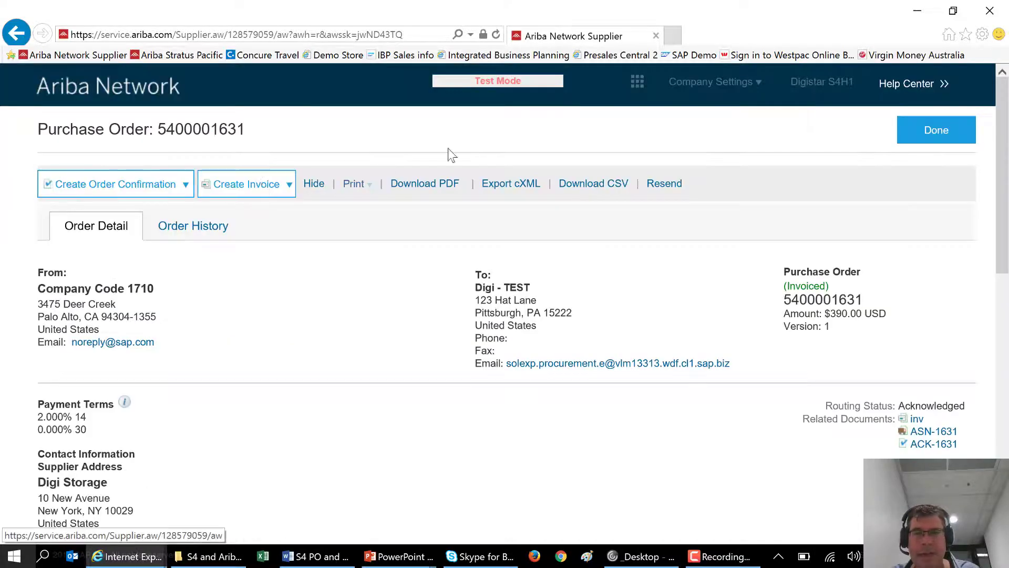
{"action": "left_click", "coordinate": [934, 129]}
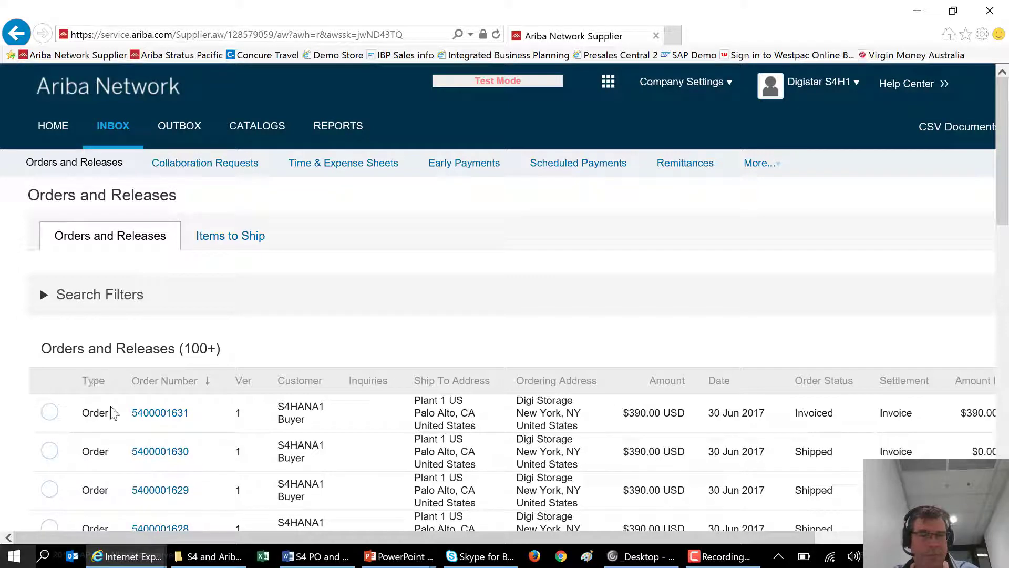
{"action": "left_click", "coordinate": [150, 413]}
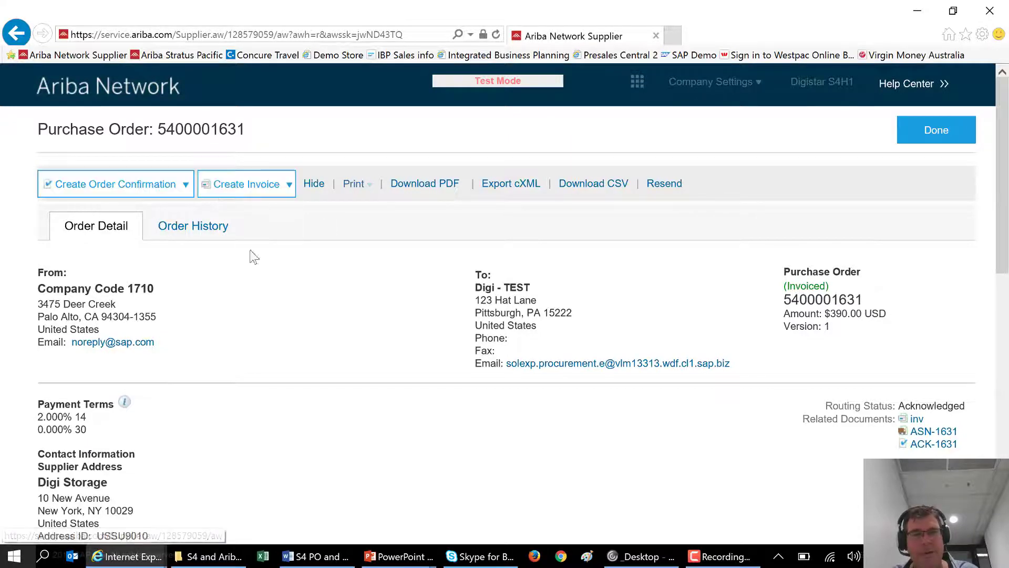
{"action": "left_click", "coordinate": [931, 138]}
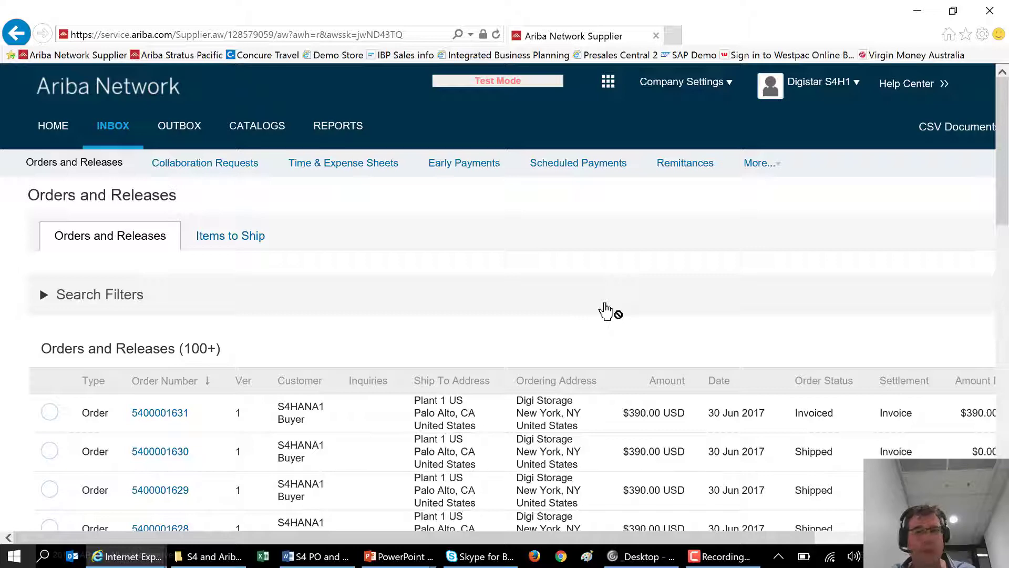
- Switch to the running PowerPoint slide show with the slide "How does it all work together?"
{"action": "mouse_move", "coordinate": [411, 560]}
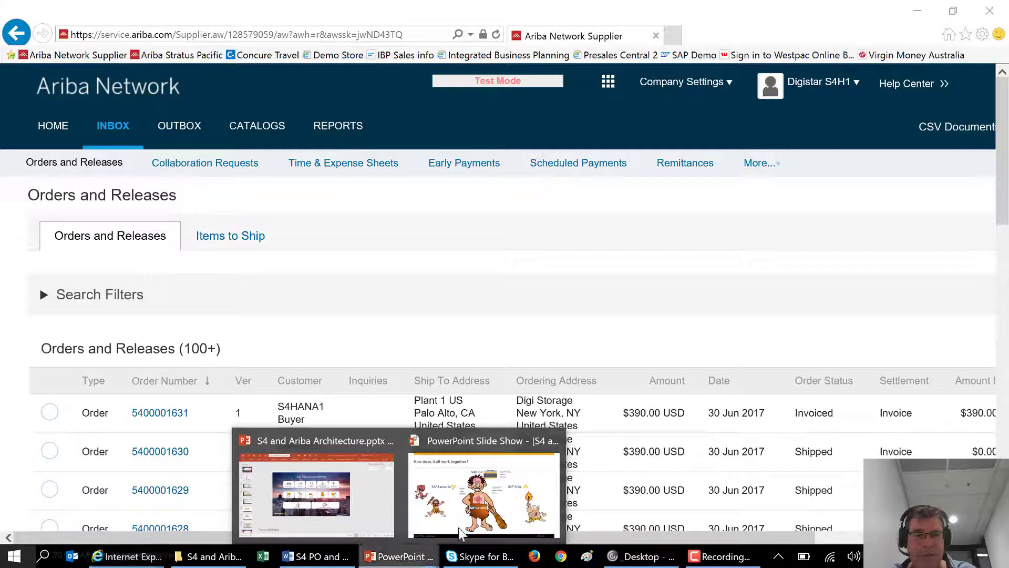
{"action": "left_click", "coordinate": [473, 513]}
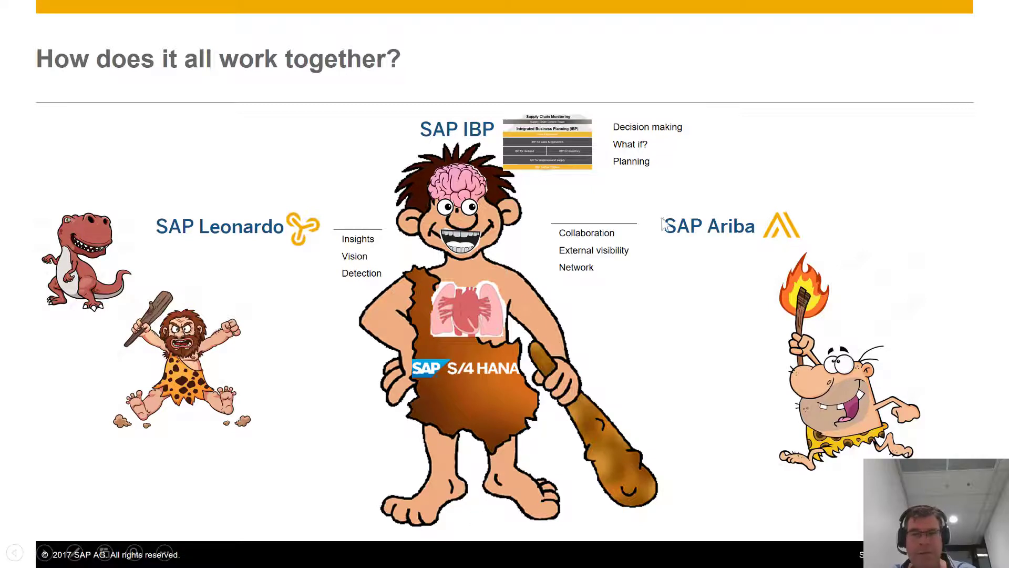